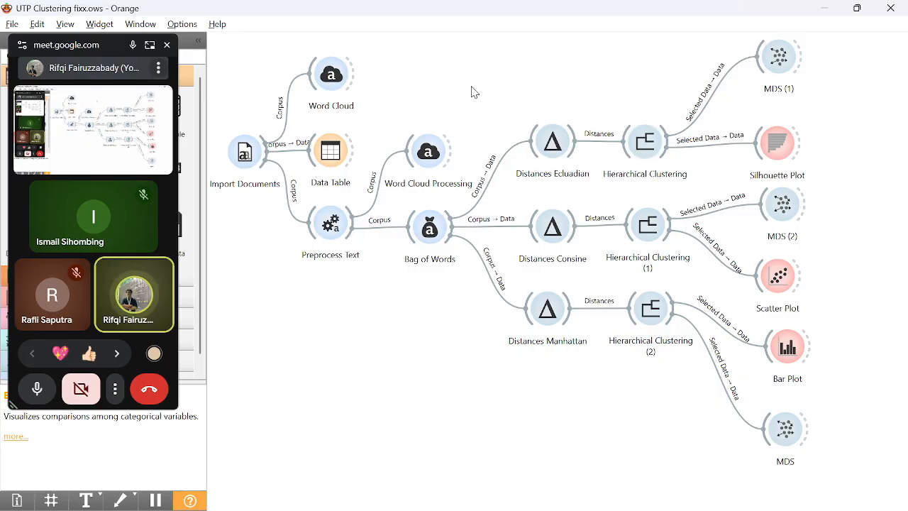
# Review the source folder, language and import options of the Import Documents widget and close it.
pyautogui.doubleClick(245, 153)
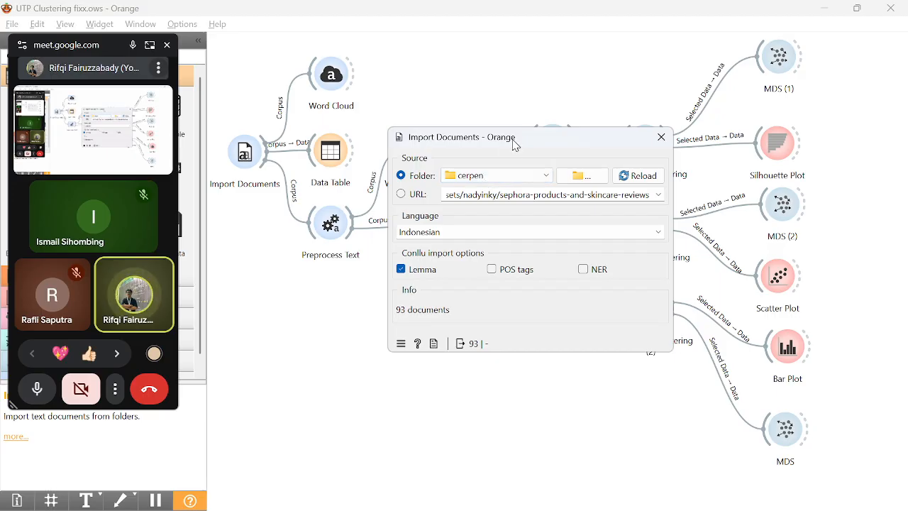
pyautogui.click(661, 138)
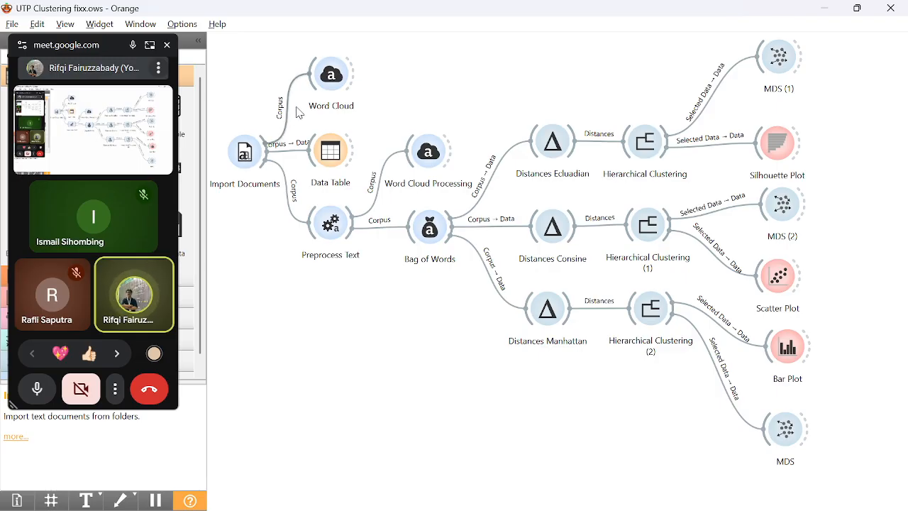
# View the imported documents in the Data Table with its control area hidden, back to the first rows.
pyautogui.doubleClick(334, 157)
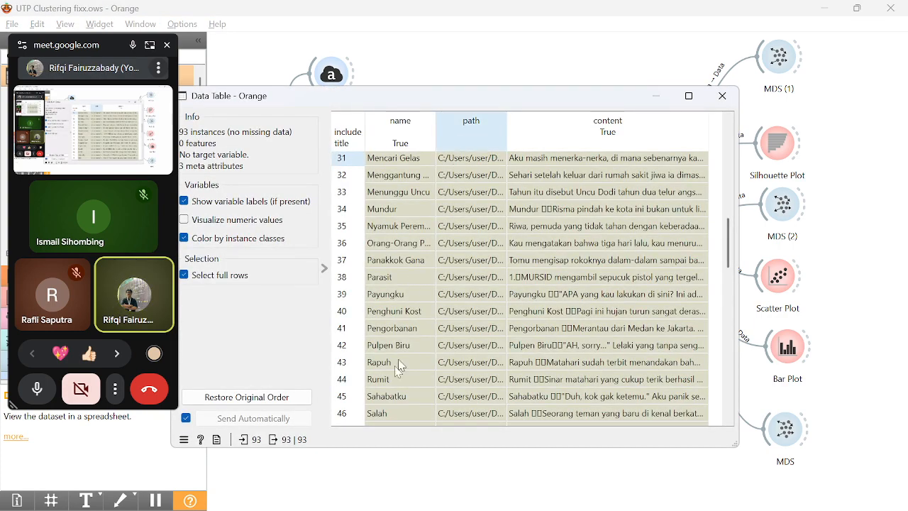
pyautogui.scroll(2, 414, 332)
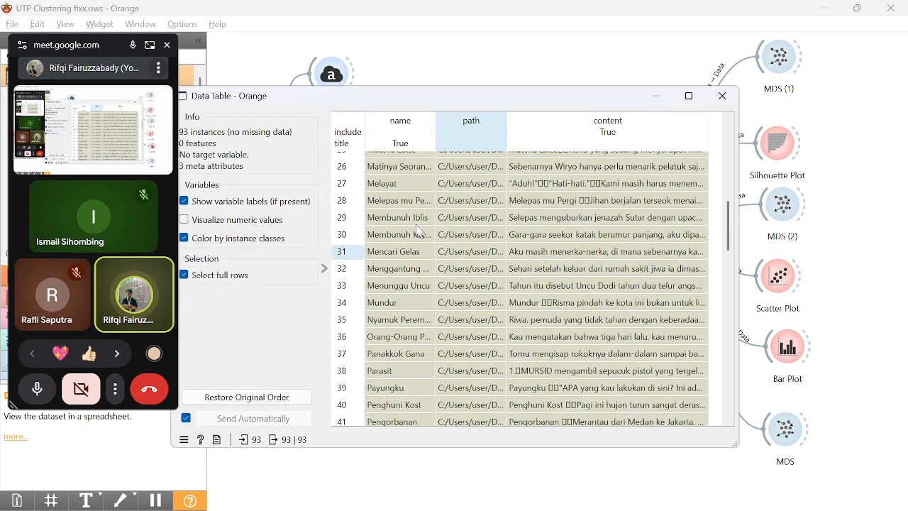
pyautogui.click(324, 268)
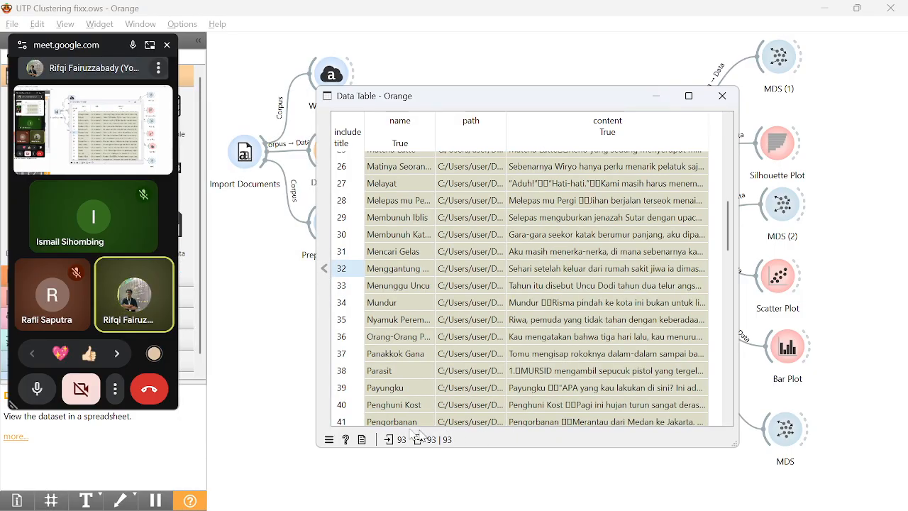
pyautogui.click(687, 96)
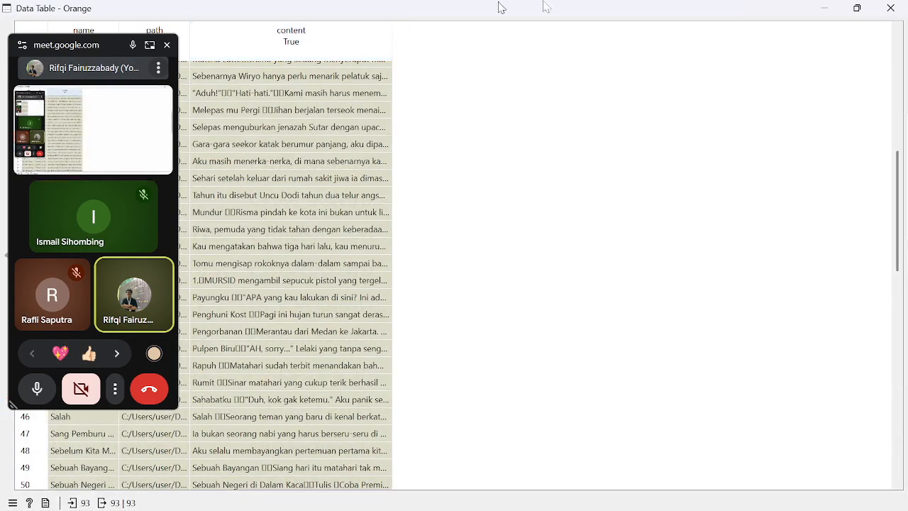
pyautogui.click(855, 8)
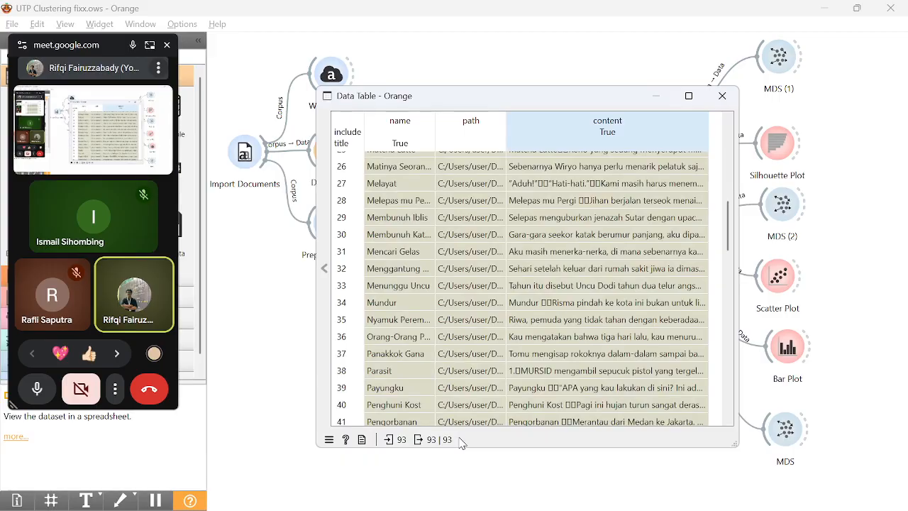
pyautogui.scroll(8, 631, 310)
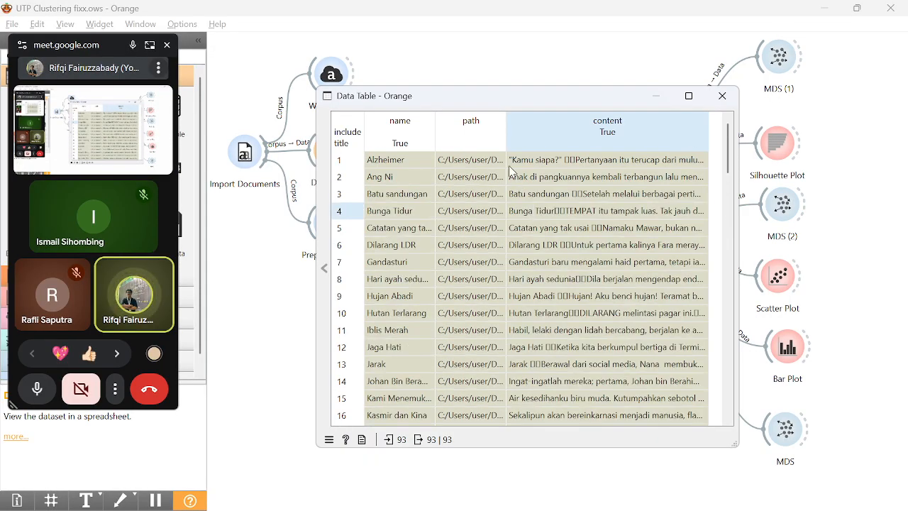
# Inspect the Alzheimer document's name, path and content in the Data Table, select rows 16 and 17, and close the table.
pyautogui.click(414, 162)
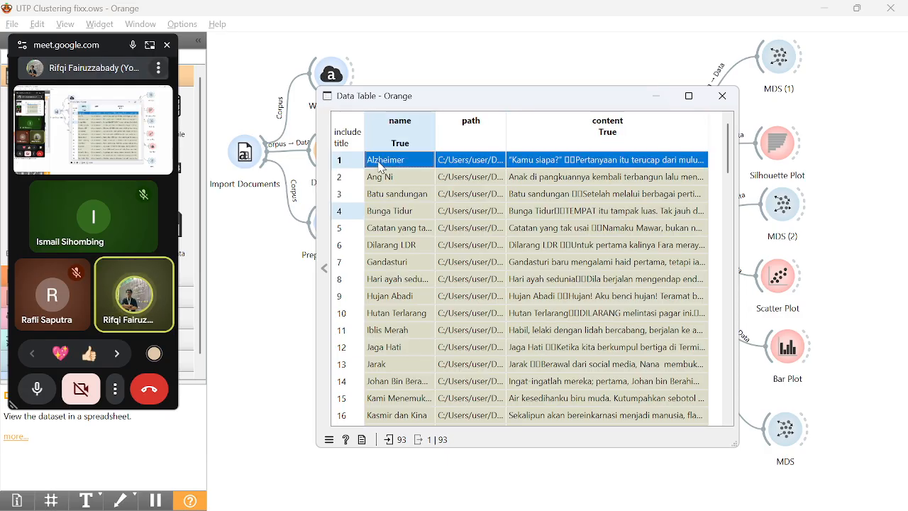
pyautogui.click(475, 165)
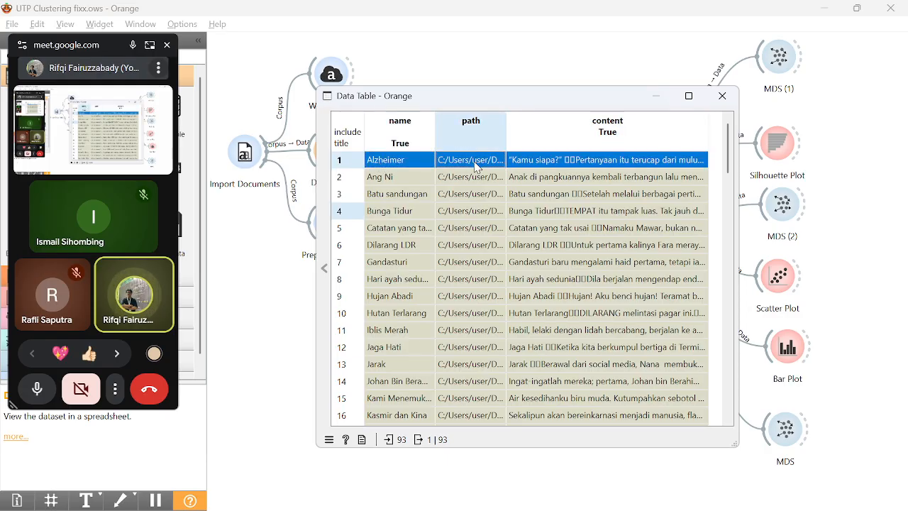
pyautogui.click(548, 168)
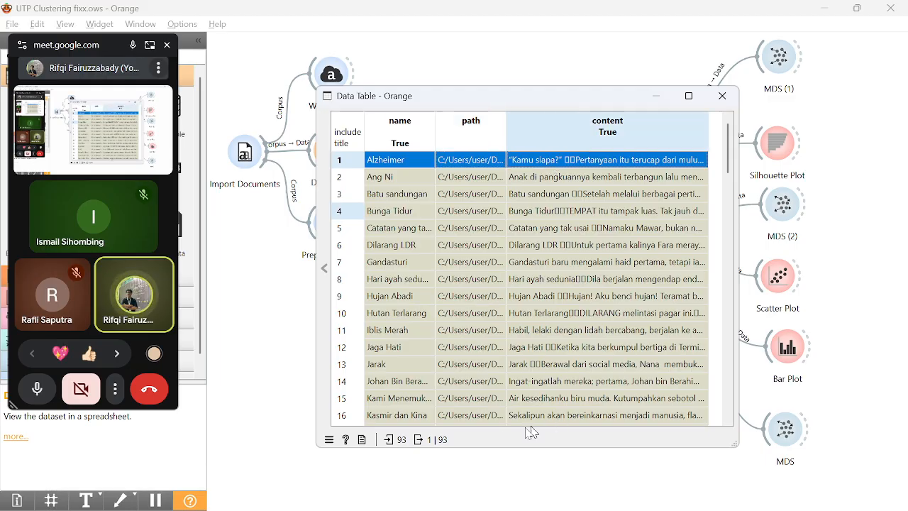
pyautogui.moveTo(486, 417); pyautogui.dragTo(487, 430)
pyautogui.scroll(1, 638, 239)
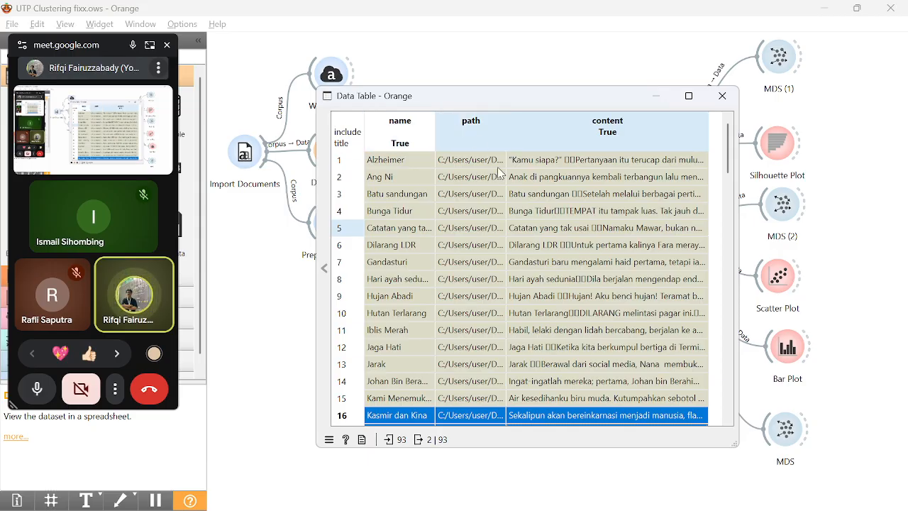
pyautogui.click(722, 96)
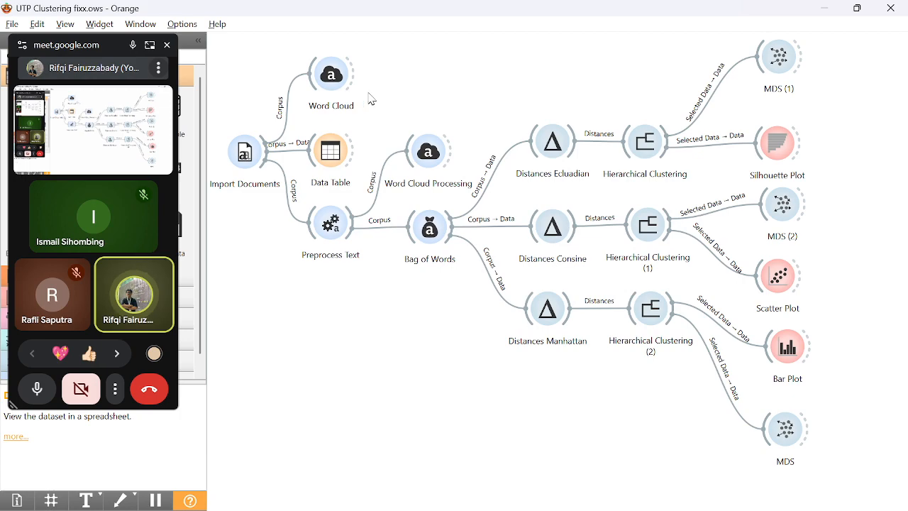
# Examine the words and weights in the Word Cloud of the unprocessed corpus and close it.
pyautogui.click(327, 80)
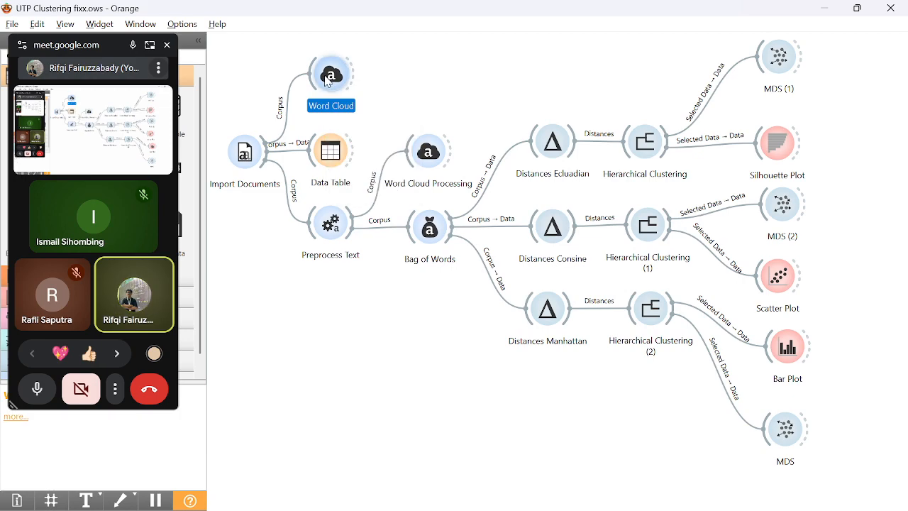
pyautogui.doubleClick(327, 80)
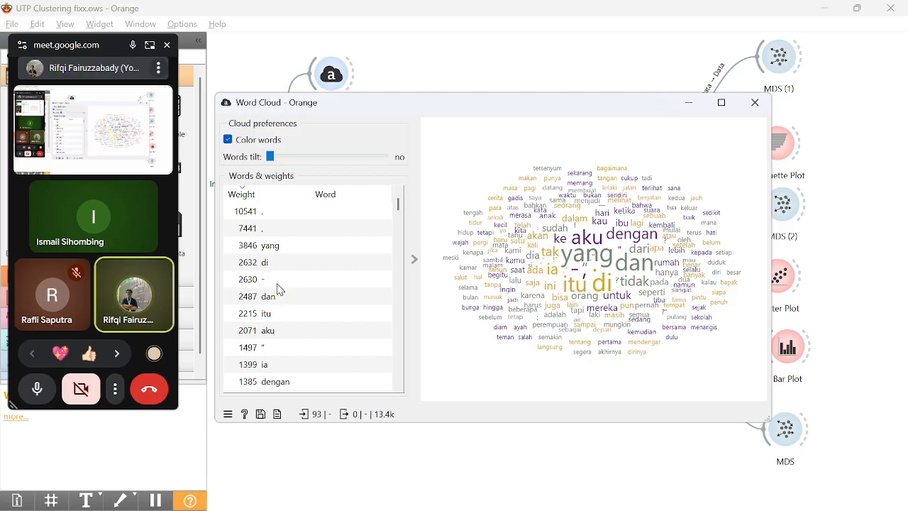
pyautogui.click(754, 104)
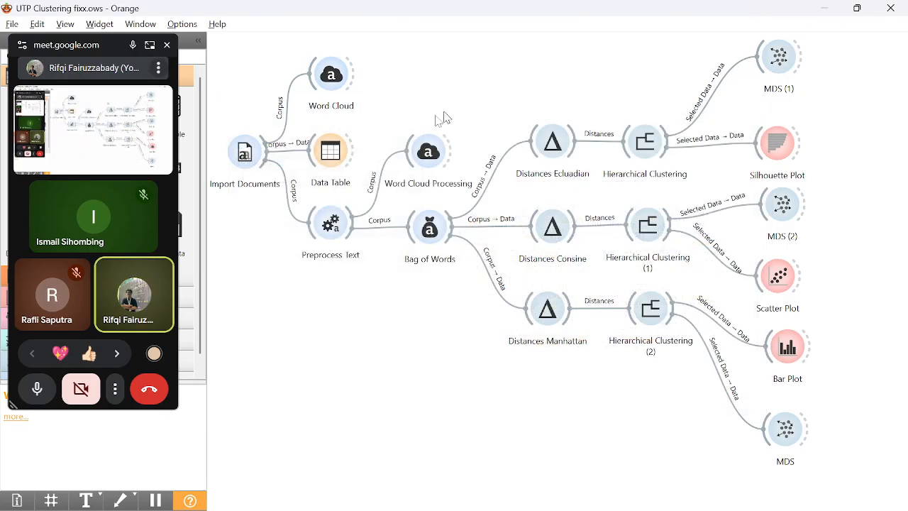
# Review the transformation, tokenization and filtering settings of the Preprocess Text widget and close it.
pyautogui.doubleClick(330, 226)
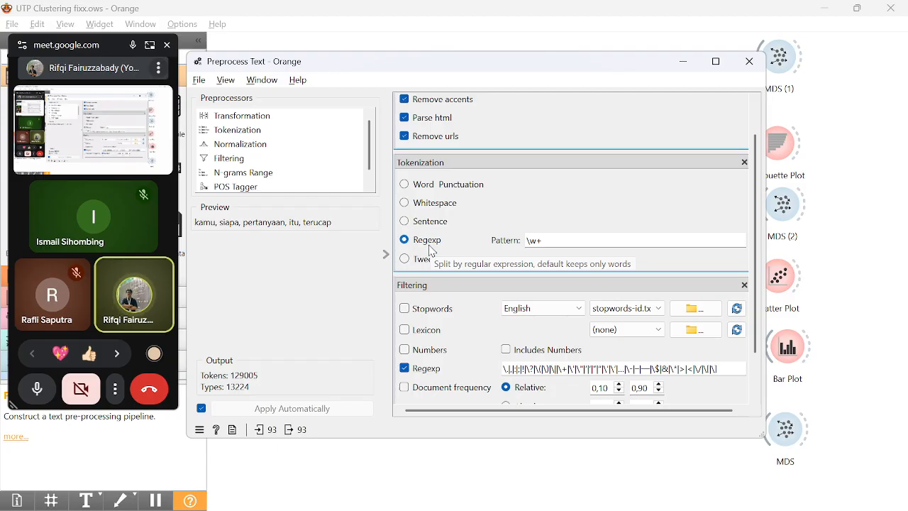
pyautogui.scroll(-2, 431, 250)
pyautogui.scroll(3, 441, 246)
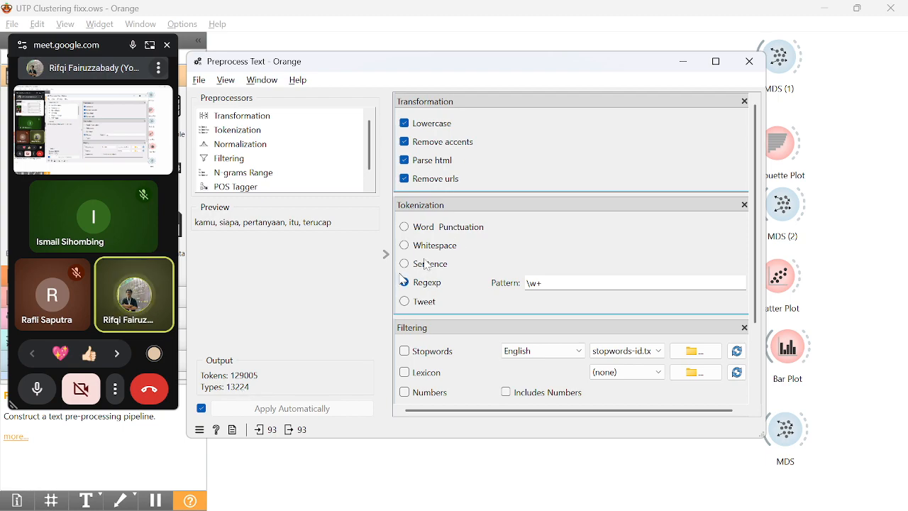
pyautogui.click(745, 71)
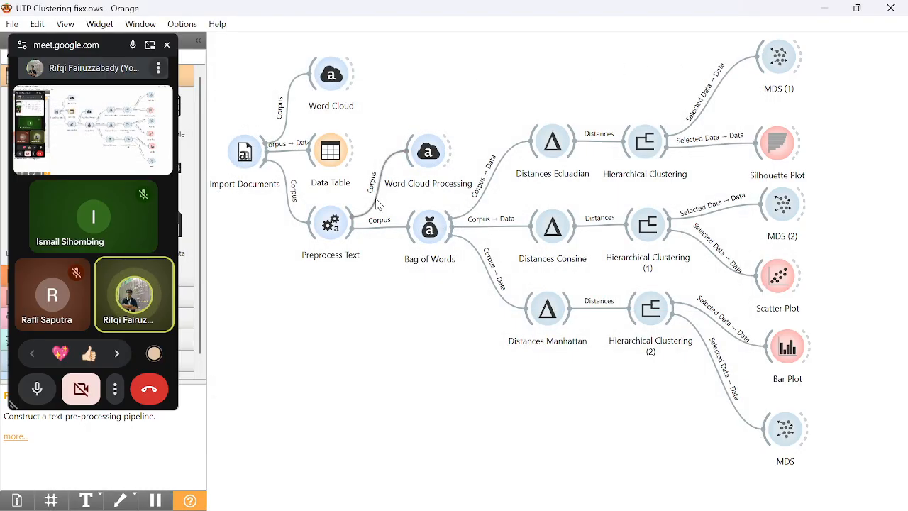
# Examine the word weights in Word Cloud Processing, with its window moved clear of the first widgets in the workflow.
pyautogui.doubleClick(430, 152)
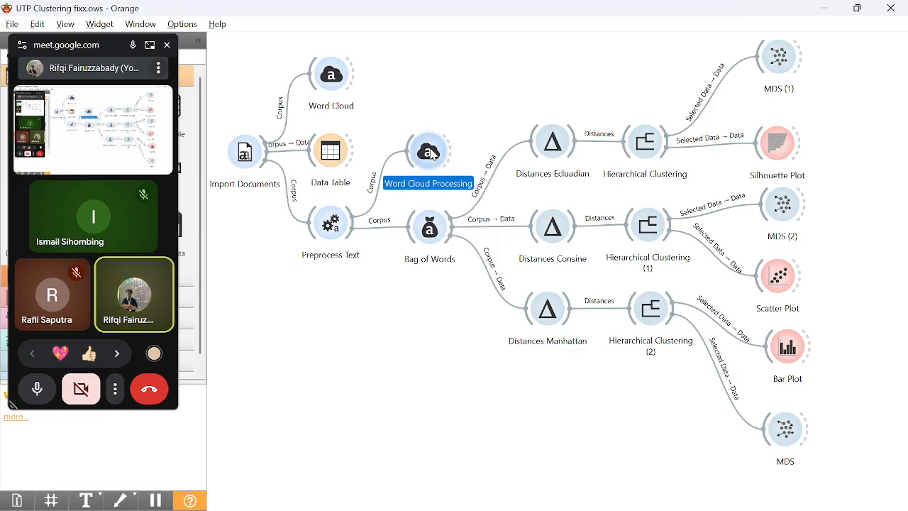
pyautogui.moveTo(445, 127); pyautogui.dragTo(607, 81)
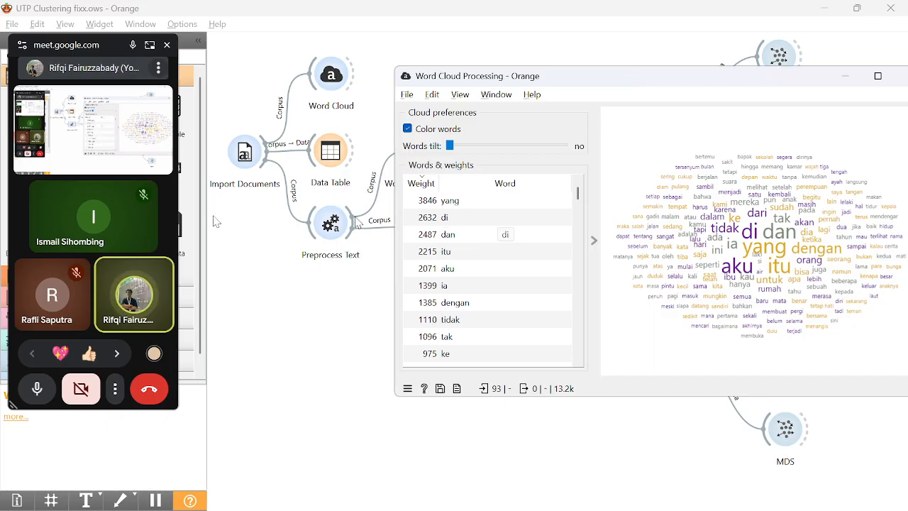
pyautogui.scroll(-6, 459, 210)
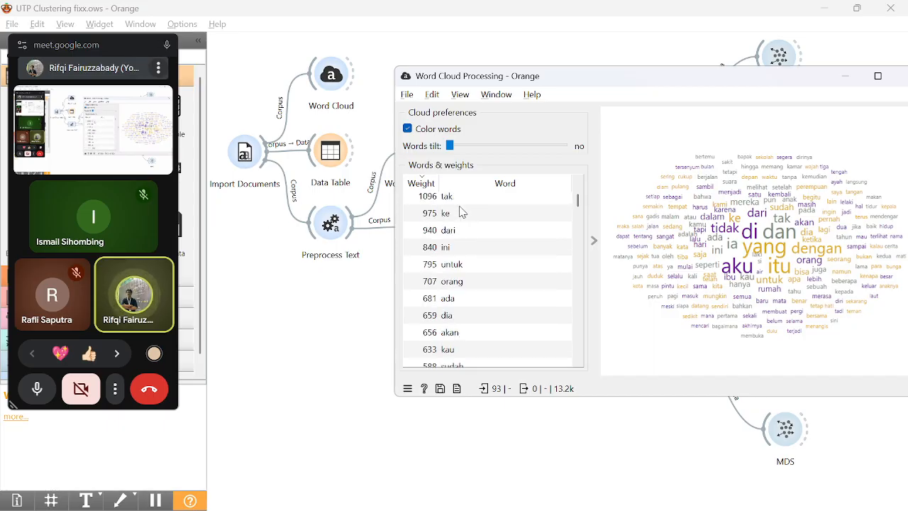
pyautogui.scroll(6, 459, 210)
# Reopen the unprocessed Word Cloud, browse its word list for punctuation tokens to compare with the preprocessed text, and close it.
pyautogui.doubleClick(337, 75)
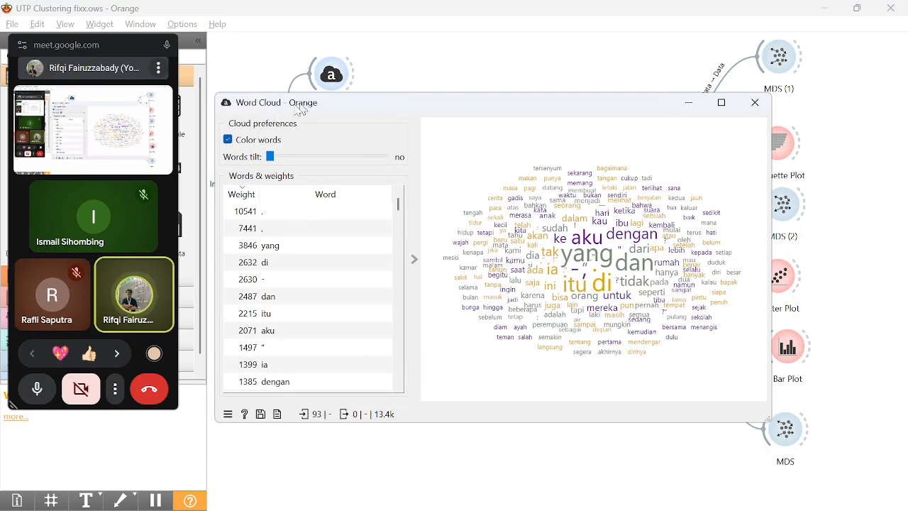
pyautogui.scroll(-10, 301, 229)
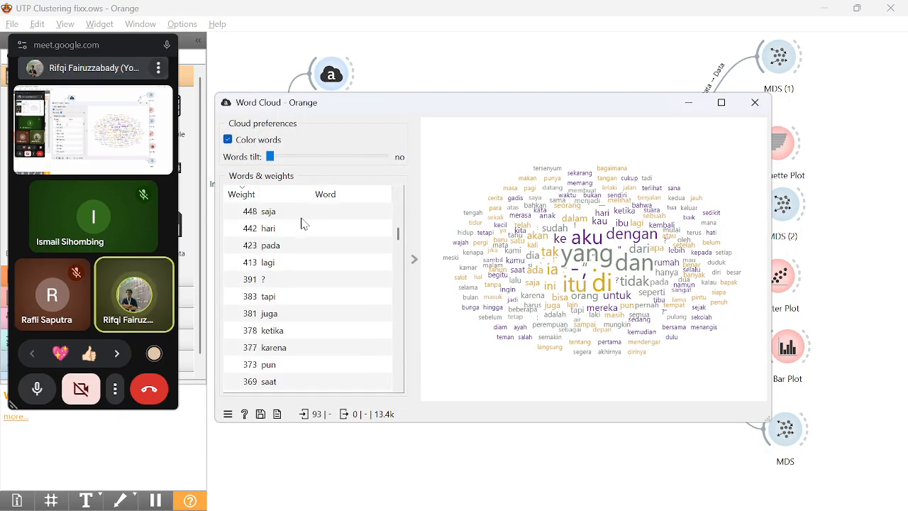
pyautogui.scroll(6, 300, 225)
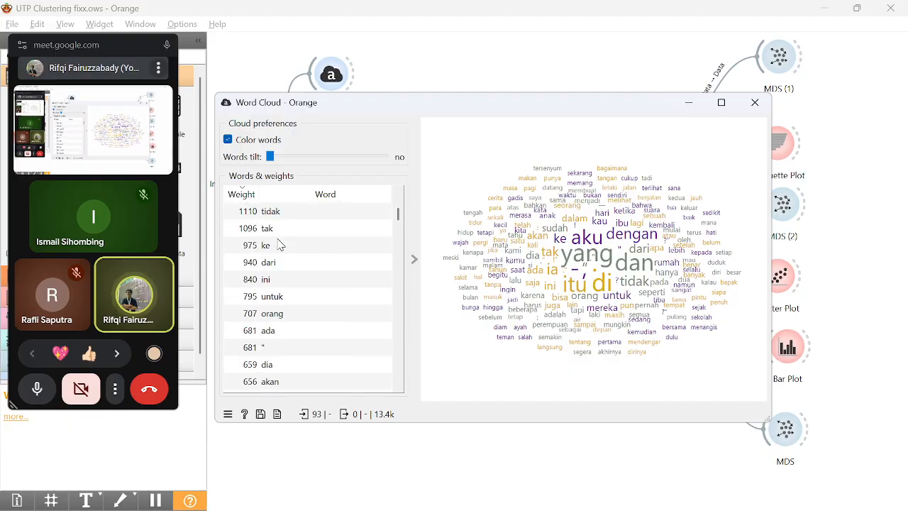
pyautogui.scroll(-4, 279, 346)
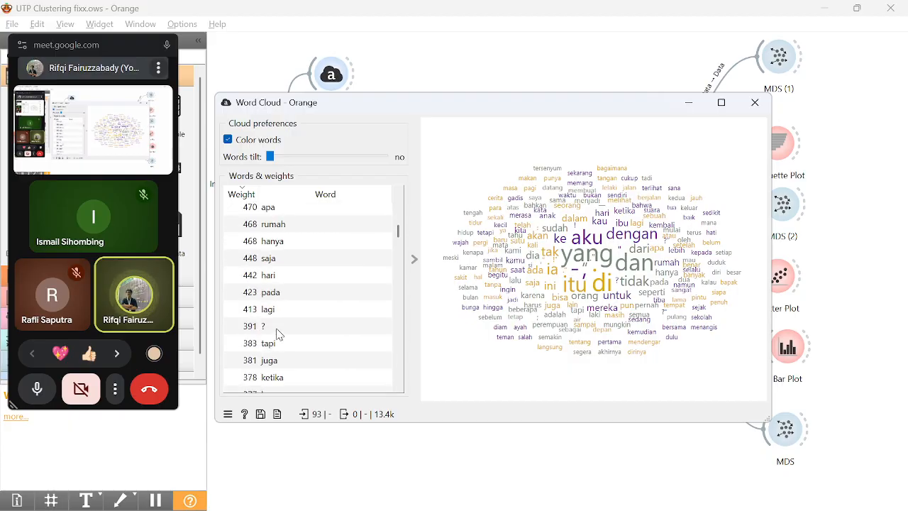
pyautogui.scroll(-2, 278, 337)
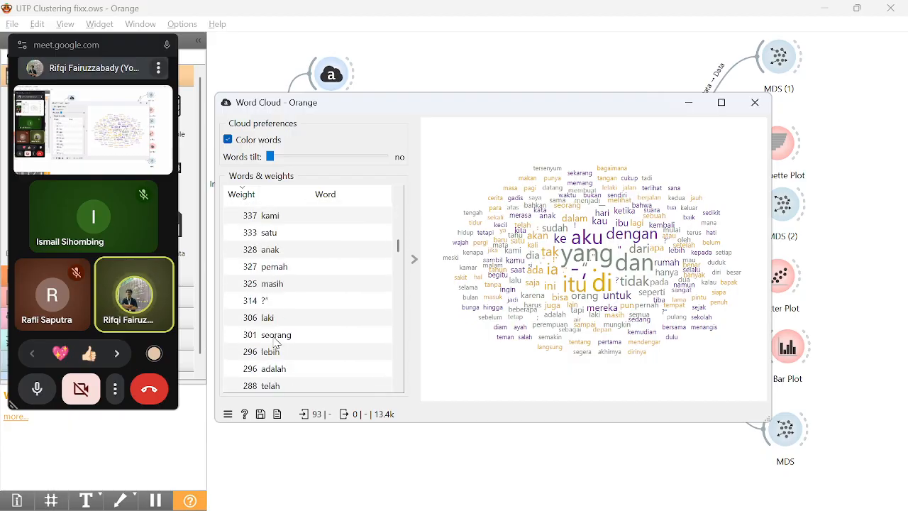
pyautogui.click(754, 105)
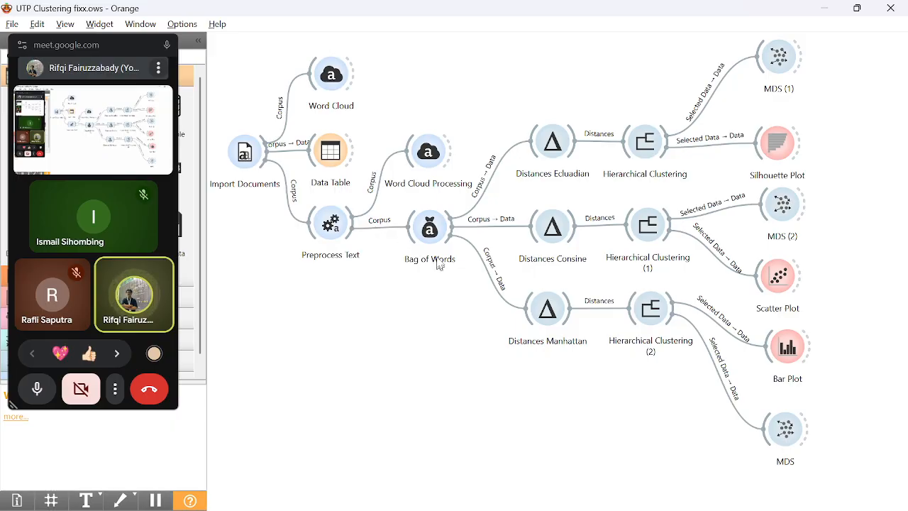
# Check the term frequency, document frequency and regularization options of the Bag of Words widget and close it.
pyautogui.doubleClick(430, 234)
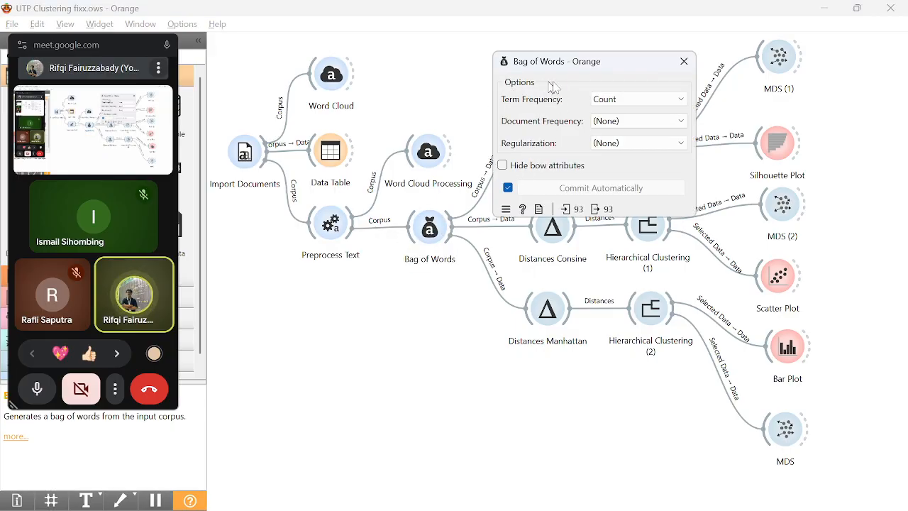
pyautogui.click(684, 62)
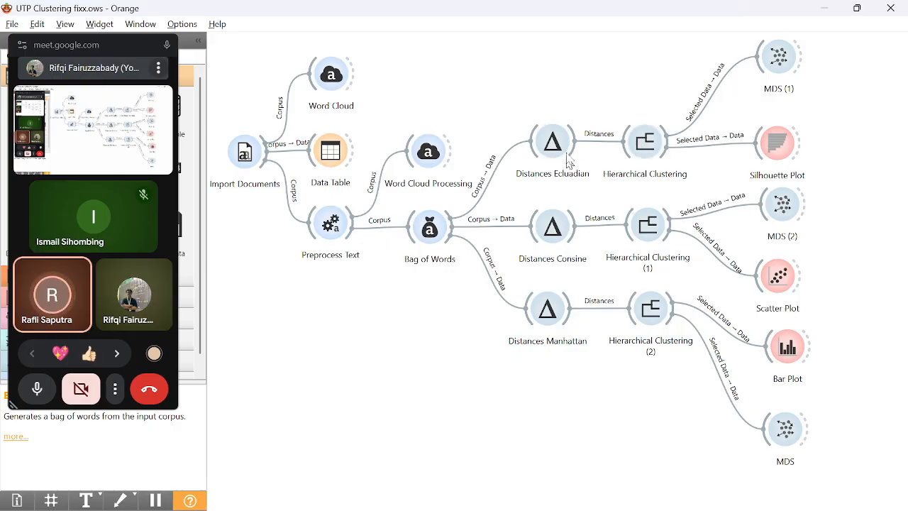
# Examine clusters C1 and C2 in the Hierarchical Clustering dendrogram built from the Euclidean distances, down to the last document and back.
pyautogui.doubleClick(644, 143)
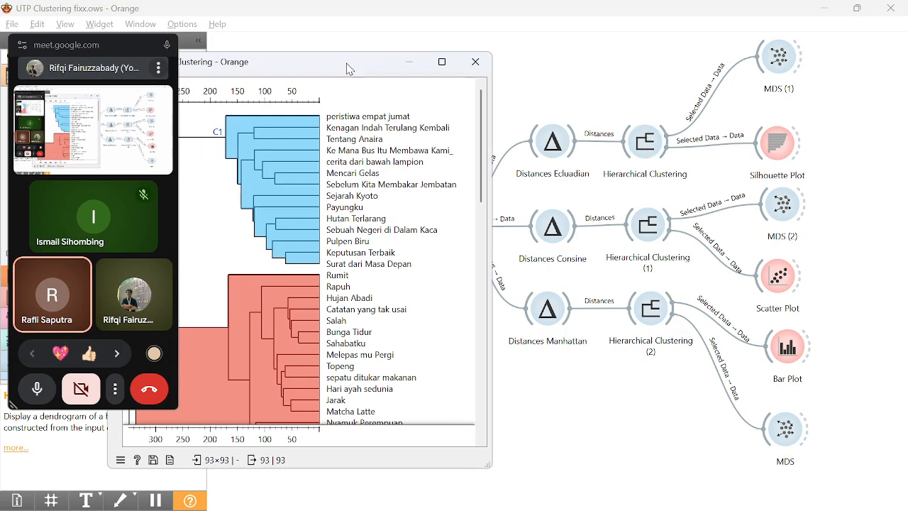
pyautogui.moveTo(349, 69); pyautogui.dragTo(631, 56)
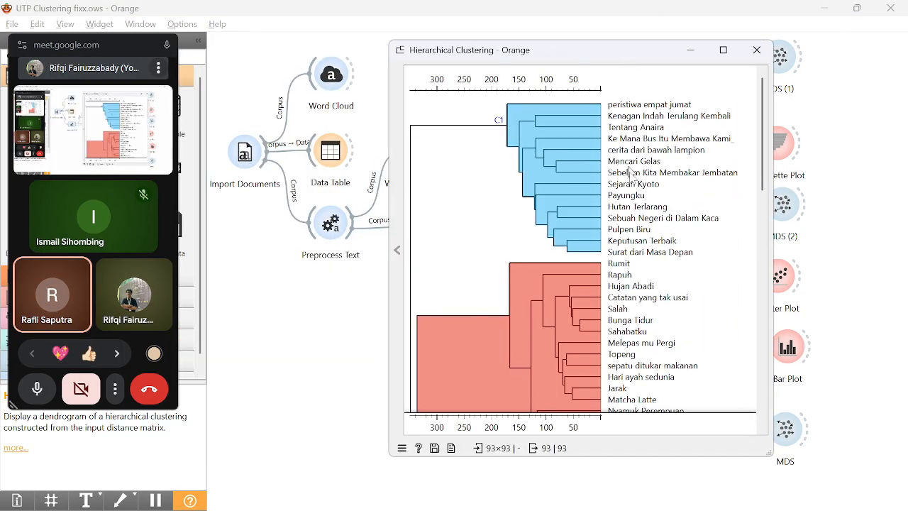
pyautogui.scroll(-2, 685, 248)
pyautogui.scroll(2, 680, 245)
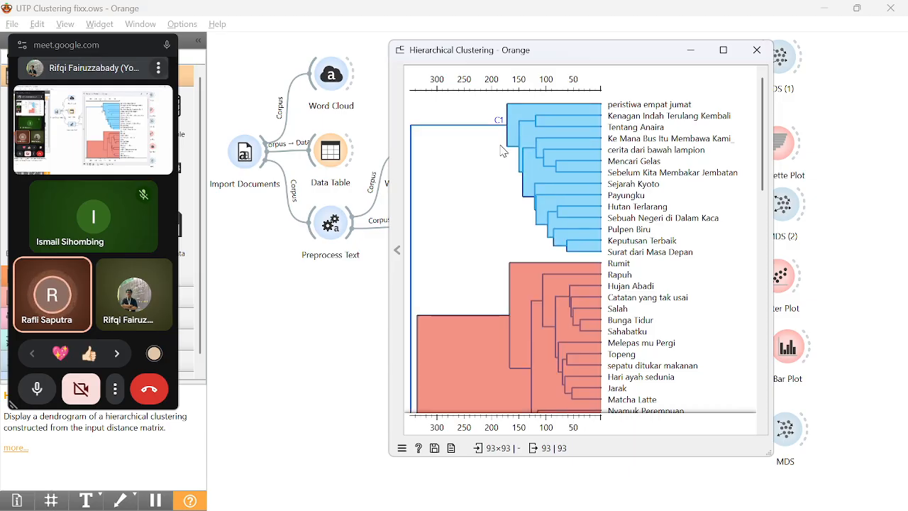
pyautogui.scroll(-8, 503, 151)
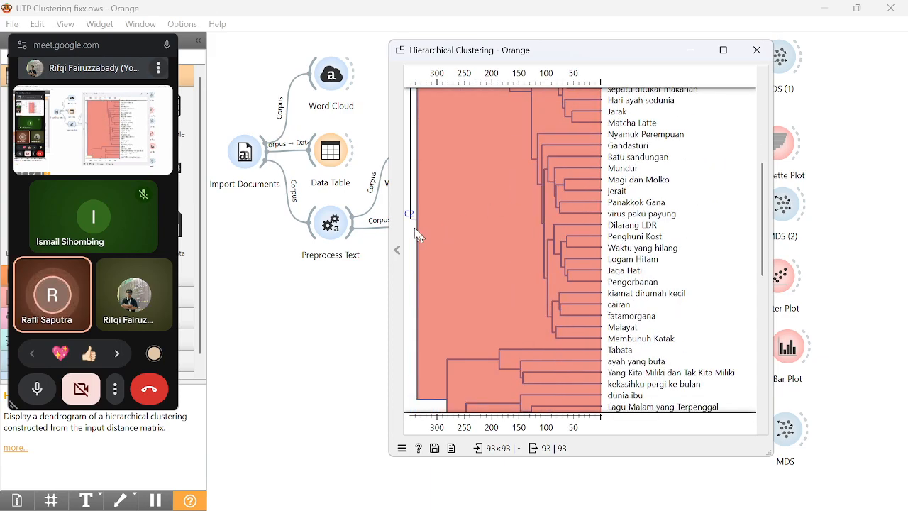
pyautogui.scroll(-14, 514, 256)
pyautogui.scroll(20, 515, 257)
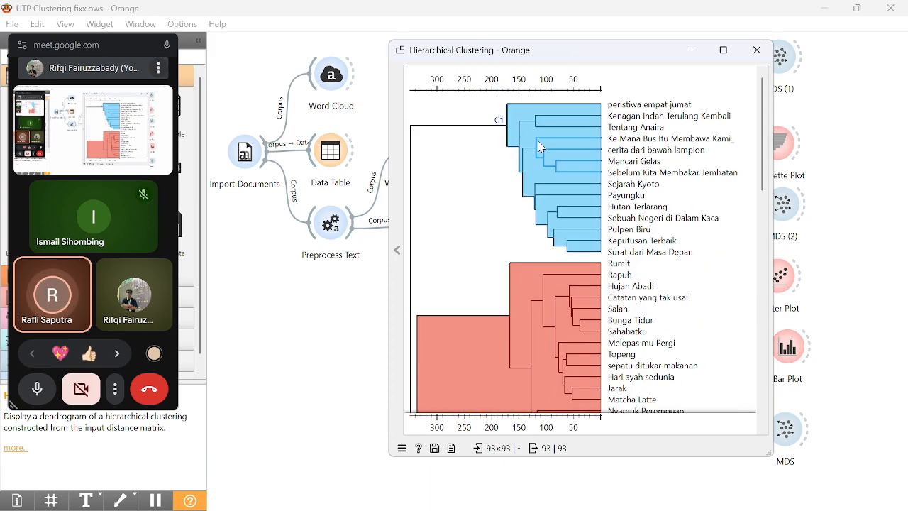
# Widen the Euclidean Hierarchical Clustering window and inspect the dendrogram's C2 branches before returning to cluster C1.
pyautogui.moveTo(386, 320); pyautogui.dragTo(249, 375)
pyautogui.scroll(-8, 518, 251)
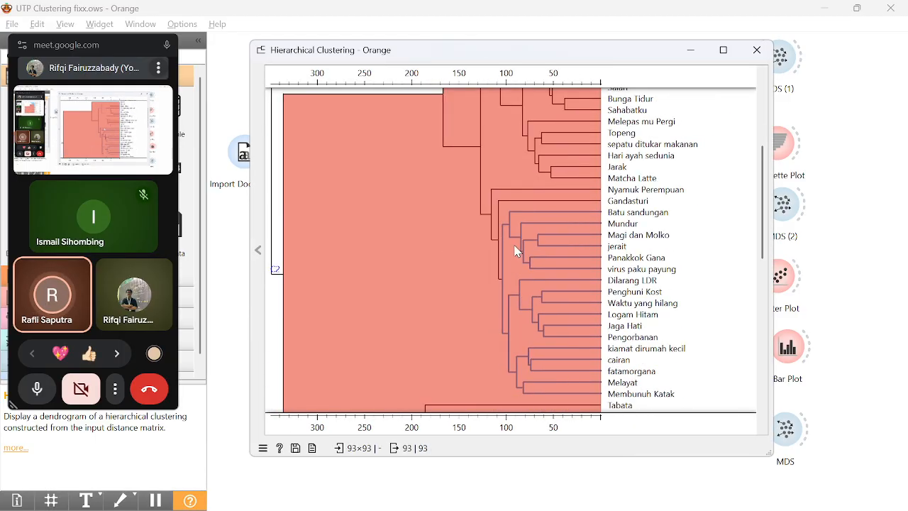
pyautogui.scroll(-10, 529, 253)
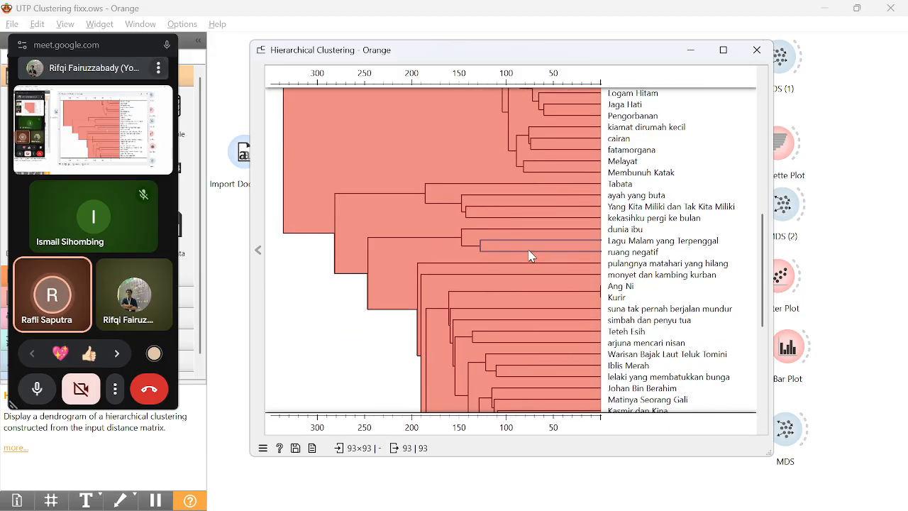
pyautogui.scroll(6, 483, 273)
pyautogui.scroll(8, 499, 266)
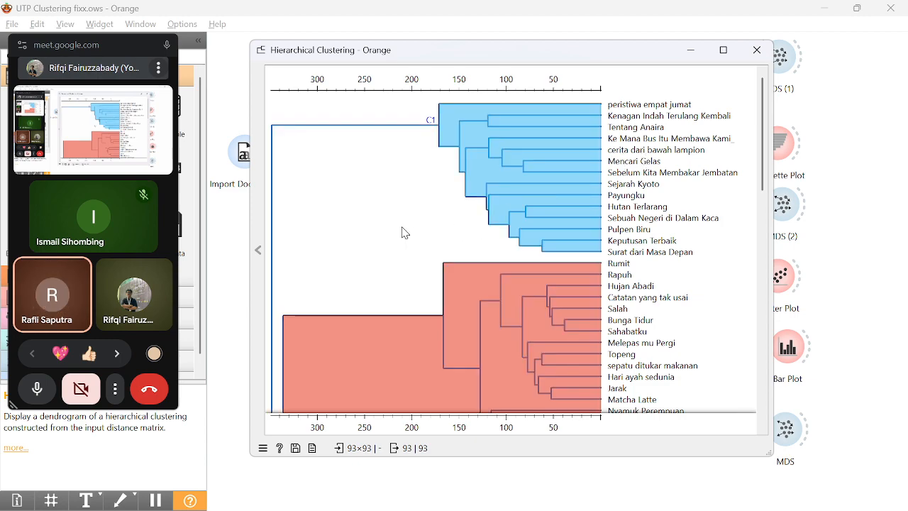
# Compare the short stories grouped in the large C2 cluster of the Euclidean dendrogram and close its window.
pyautogui.scroll(-5, 400, 226)
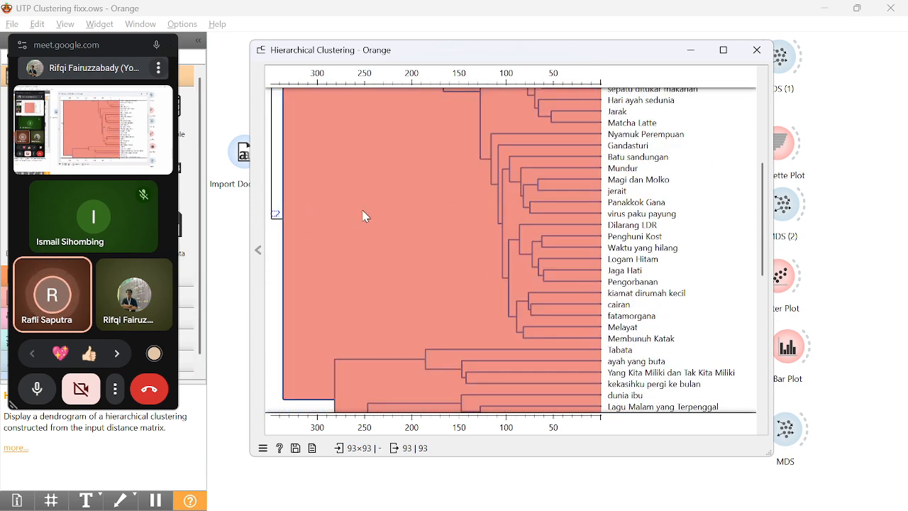
pyautogui.scroll(2, 365, 212)
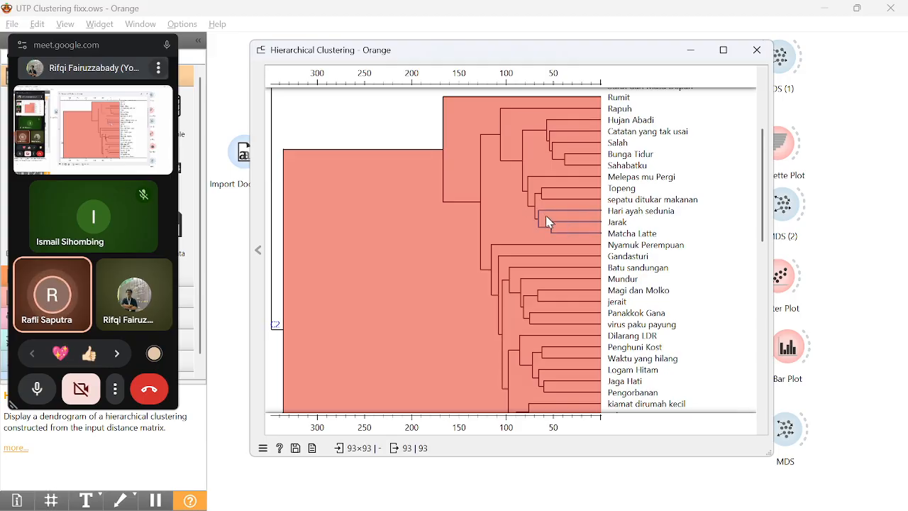
pyautogui.scroll(-4, 542, 209)
pyautogui.scroll(-6, 629, 248)
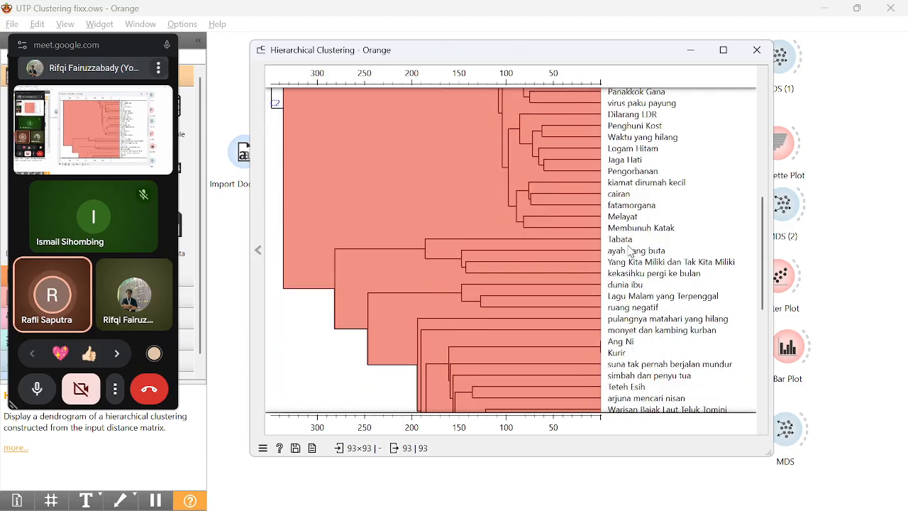
pyautogui.scroll(2, 630, 245)
pyautogui.scroll(5, 629, 241)
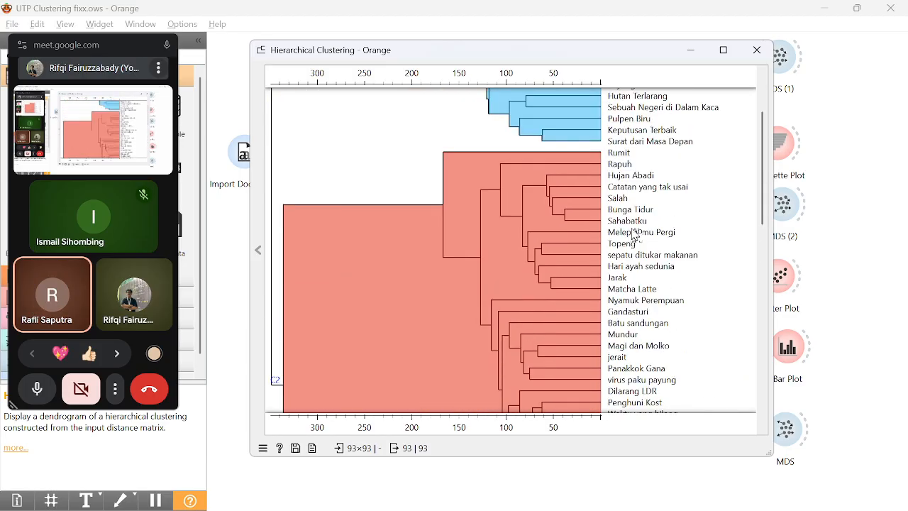
pyautogui.scroll(-5, 639, 212)
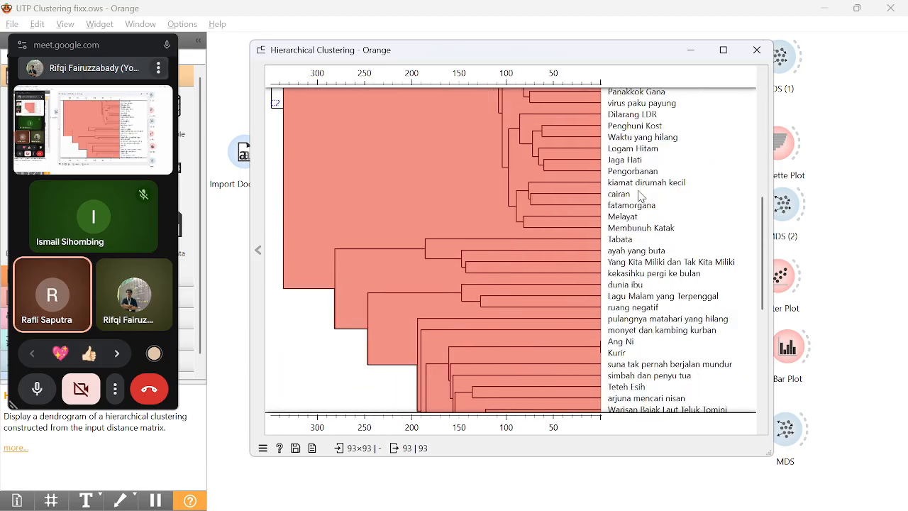
pyautogui.click(757, 50)
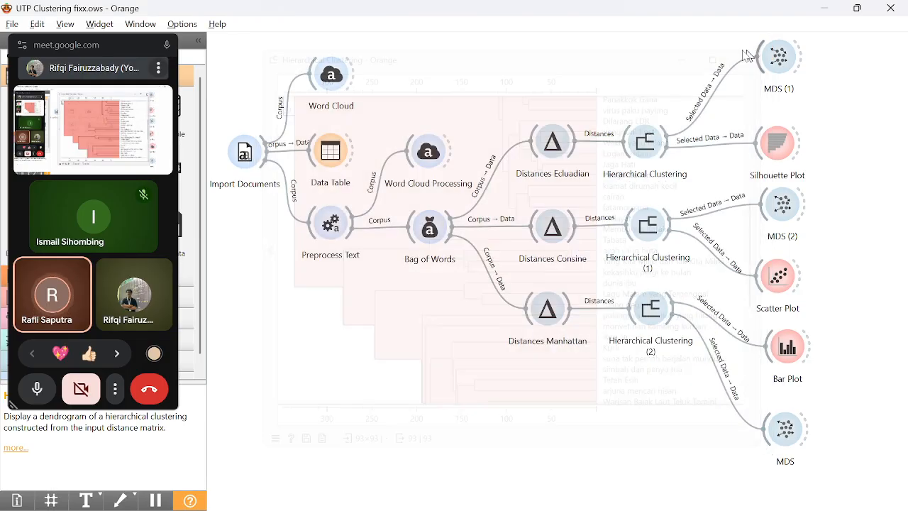
# Open Hierarchical Clustering (1) for the cosine distances, skim its clusters, and widen the window to fit the document titles.
pyautogui.doubleClick(649, 228)
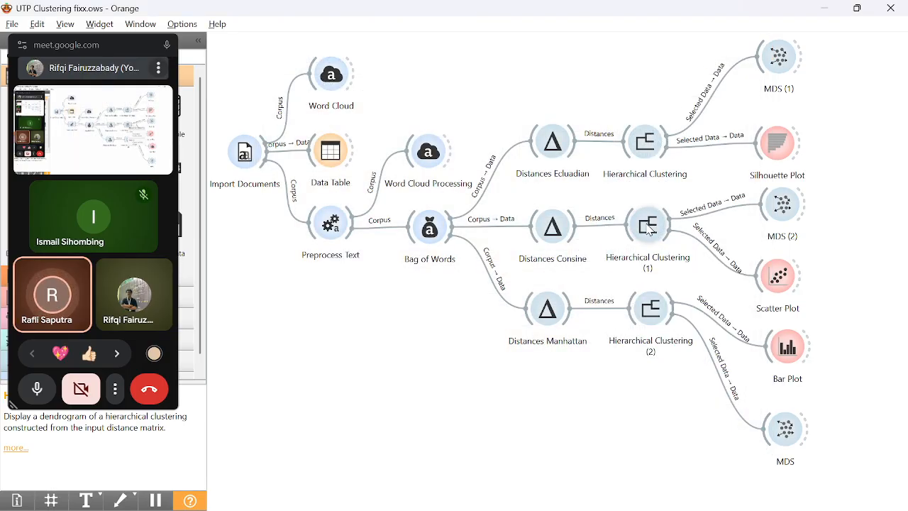
pyautogui.moveTo(438, 61); pyautogui.dragTo(582, 36)
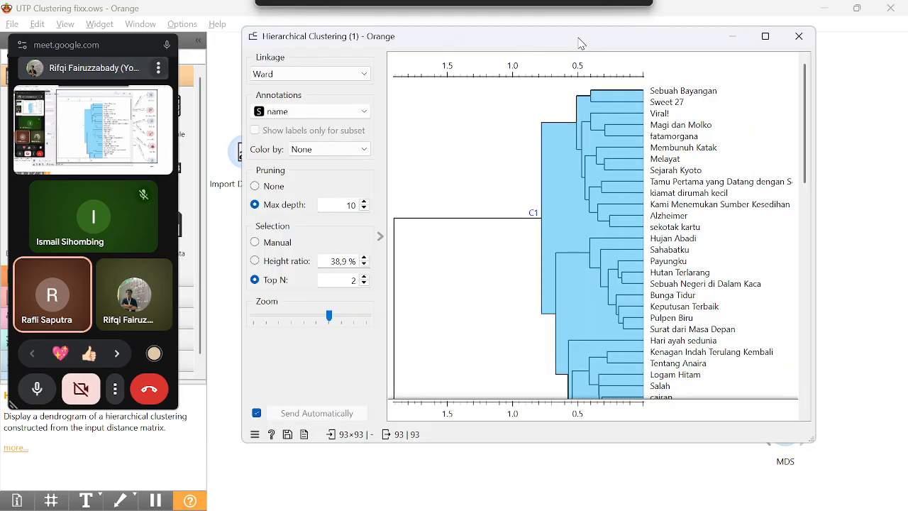
pyautogui.scroll(-7, 595, 202)
pyautogui.scroll(5, 595, 205)
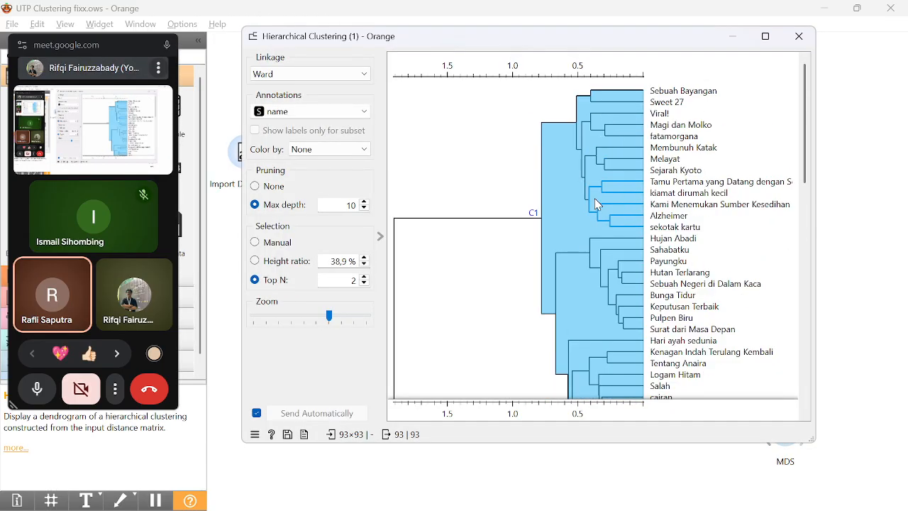
pyautogui.scroll(-8, 594, 204)
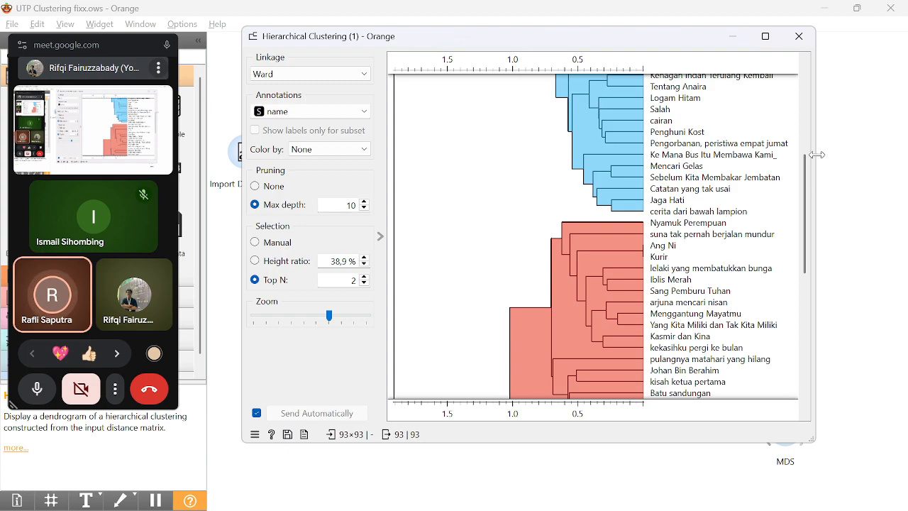
pyautogui.moveTo(816, 154); pyautogui.dragTo(877, 154)
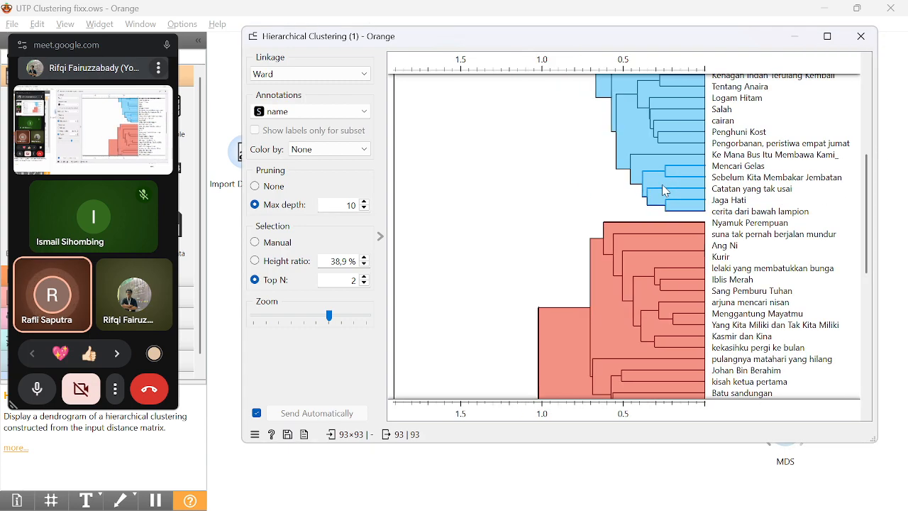
# Examine the short stories grouped under cluster C1 in the cosine-distance dendrogram.
pyautogui.scroll(8, 663, 188)
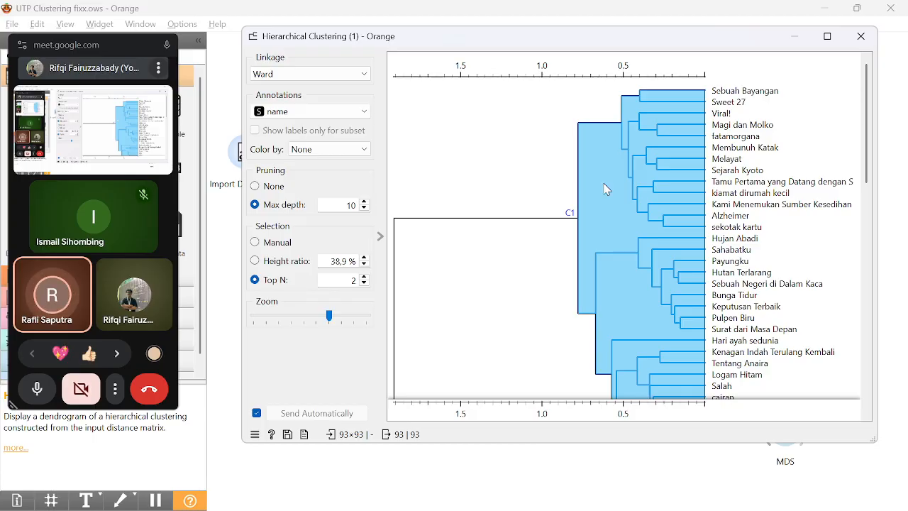
pyautogui.scroll(-3, 498, 165)
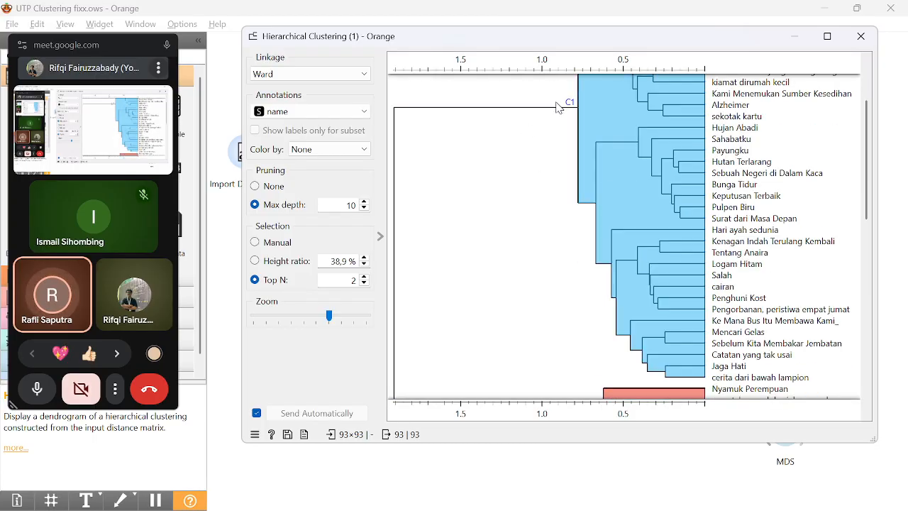
pyautogui.scroll(3, 714, 142)
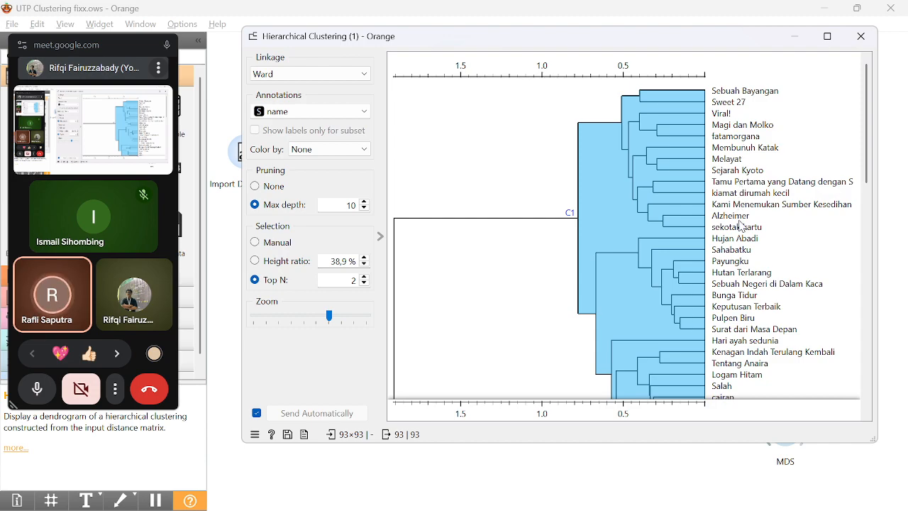
pyautogui.scroll(-2, 741, 226)
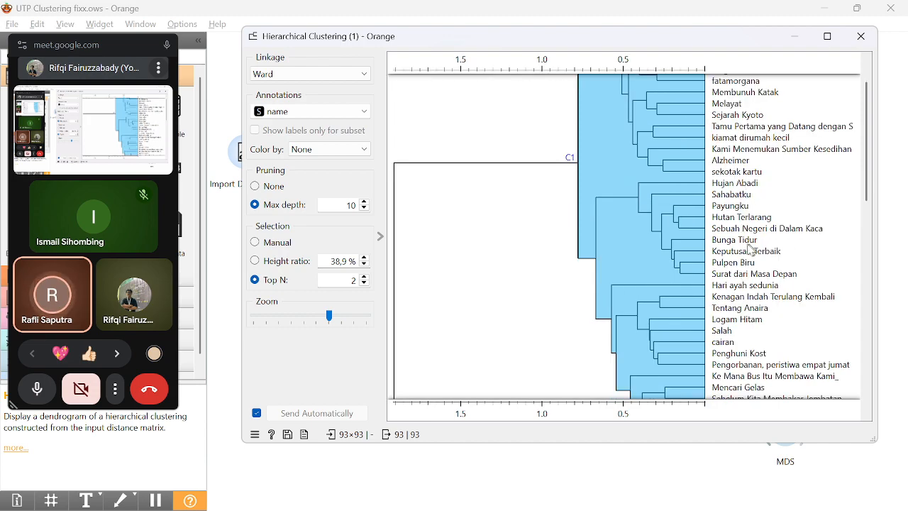
pyautogui.scroll(-2, 751, 248)
pyautogui.scroll(2, 743, 232)
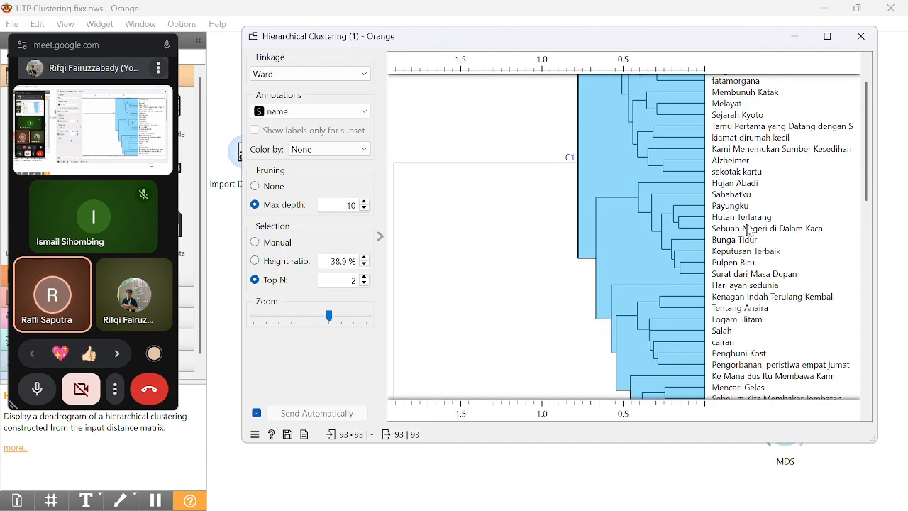
# Examine the branches of cluster C2 in the cosine-distance dendrogram and close the window.
pyautogui.scroll(-12, 551, 219)
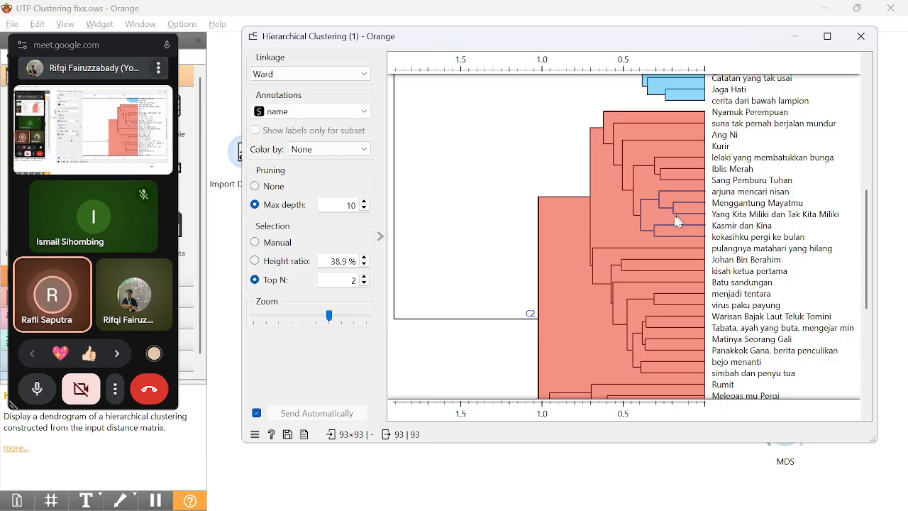
pyautogui.scroll(-1, 873, 253)
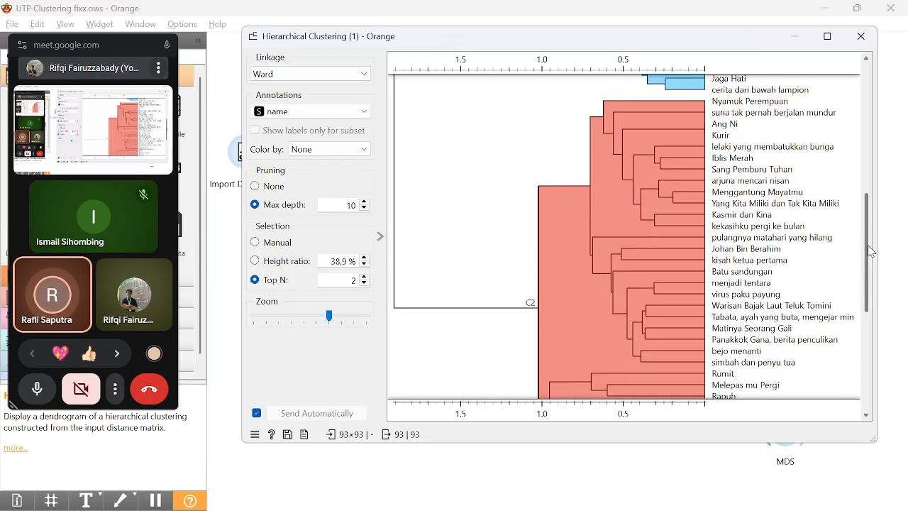
pyautogui.scroll(-2, 872, 254)
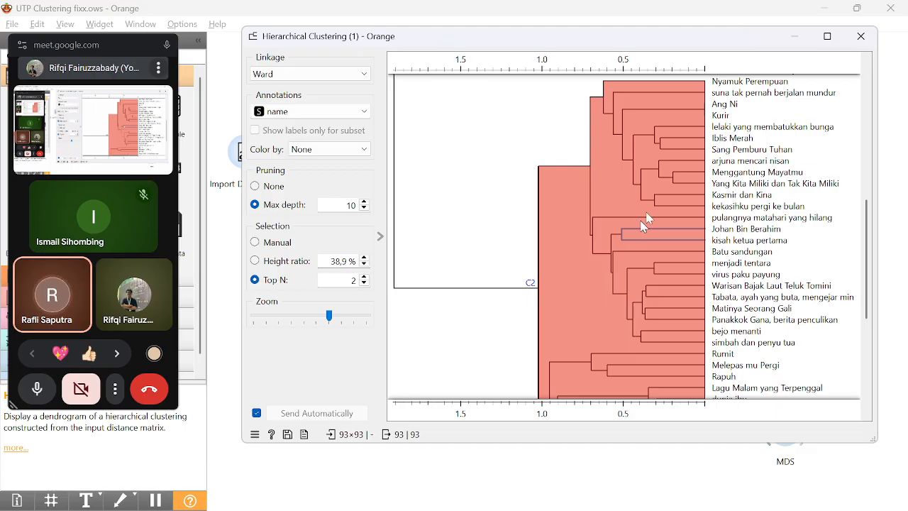
pyautogui.click(861, 36)
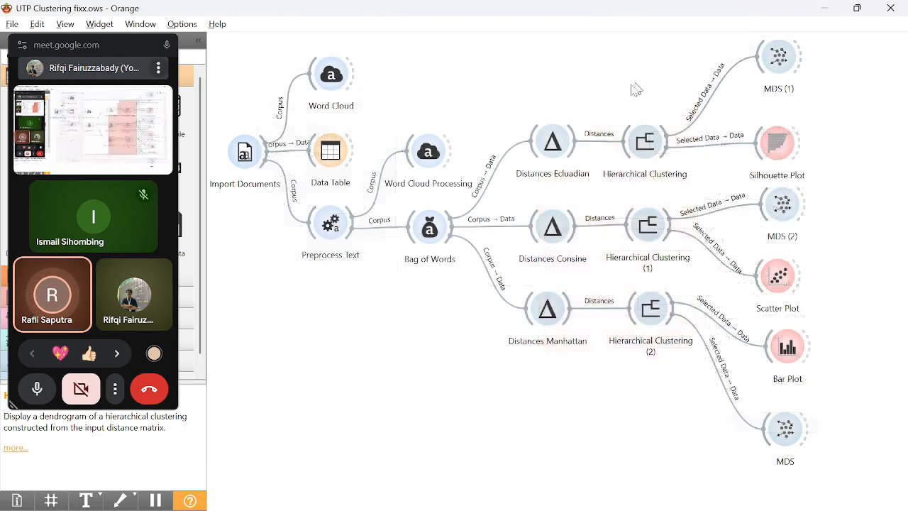
# Open Hierarchical Clustering (2) for the Manhattan distances and widen its window on both sides to inspect cluster C1.
pyautogui.doubleClick(652, 322)
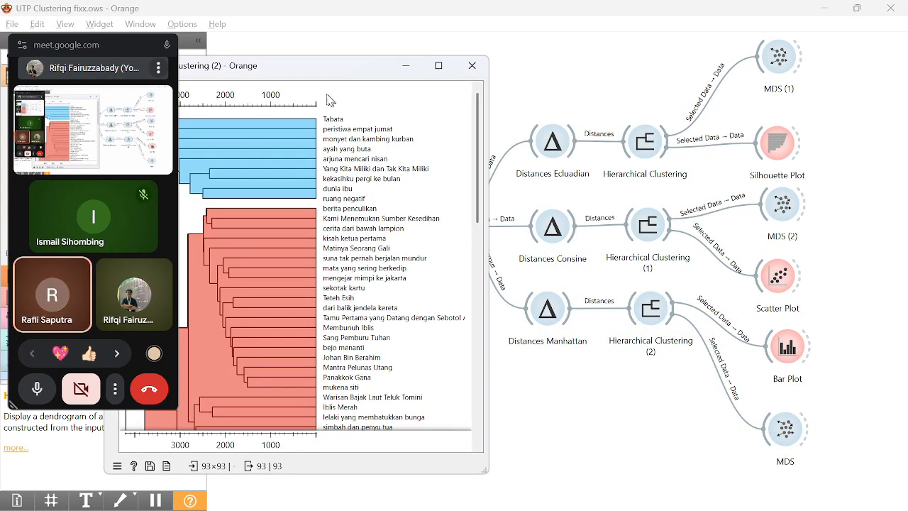
pyautogui.moveTo(337, 65); pyautogui.dragTo(674, 66)
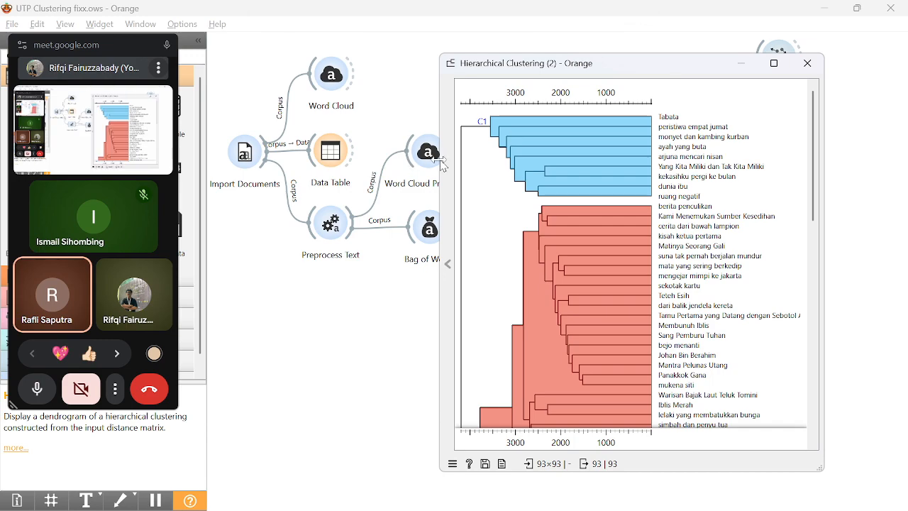
pyautogui.moveTo(440, 156); pyautogui.dragTo(286, 138)
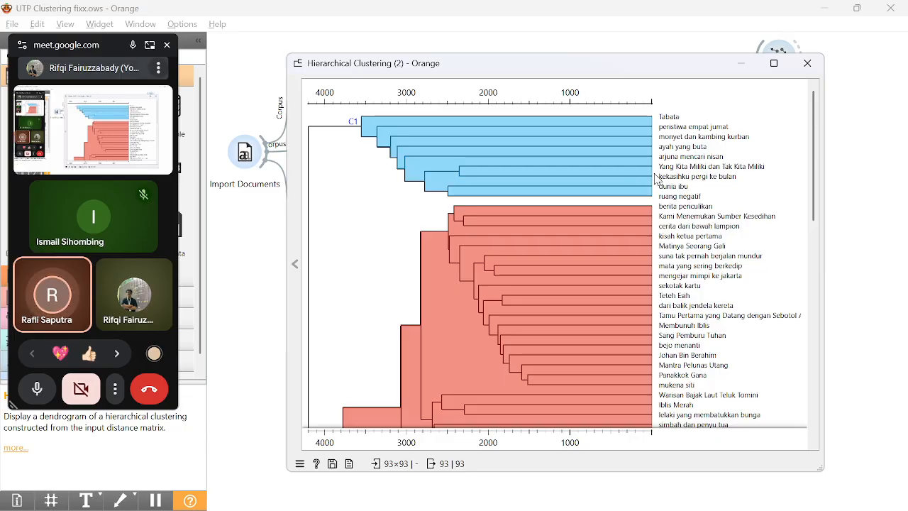
pyautogui.moveTo(824, 235); pyautogui.dragTo(869, 236)
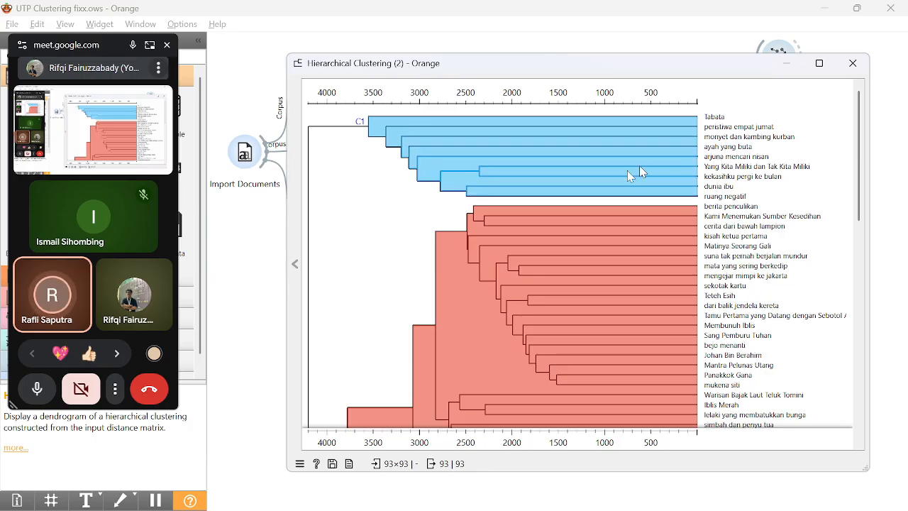
# Examine the document branches of the red cluster in the Manhattan-distance dendrogram and close the window.
pyautogui.scroll(-3, 600, 189)
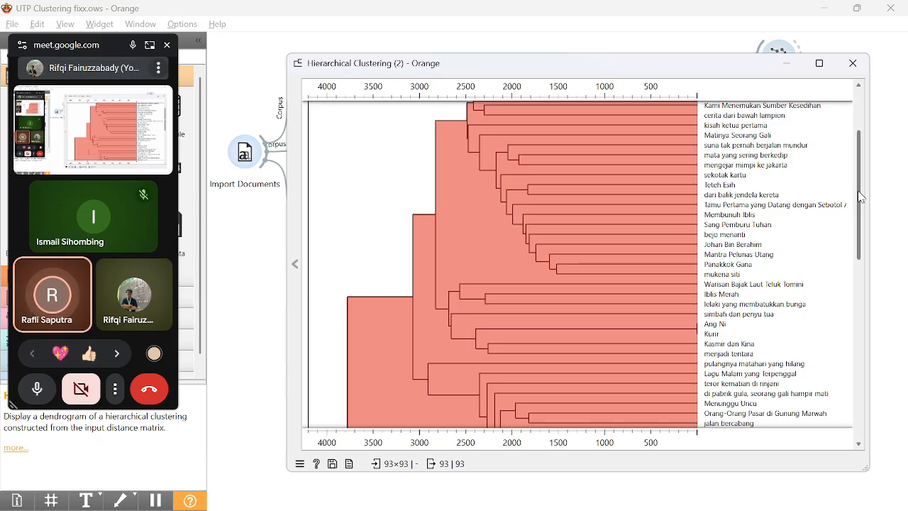
pyautogui.moveTo(859, 197)
pyautogui.mouseDown()
pyautogui.moveTo(887, 383)
pyautogui.moveTo(871, 186)
pyautogui.moveTo(874, 193)
pyautogui.mouseUp()
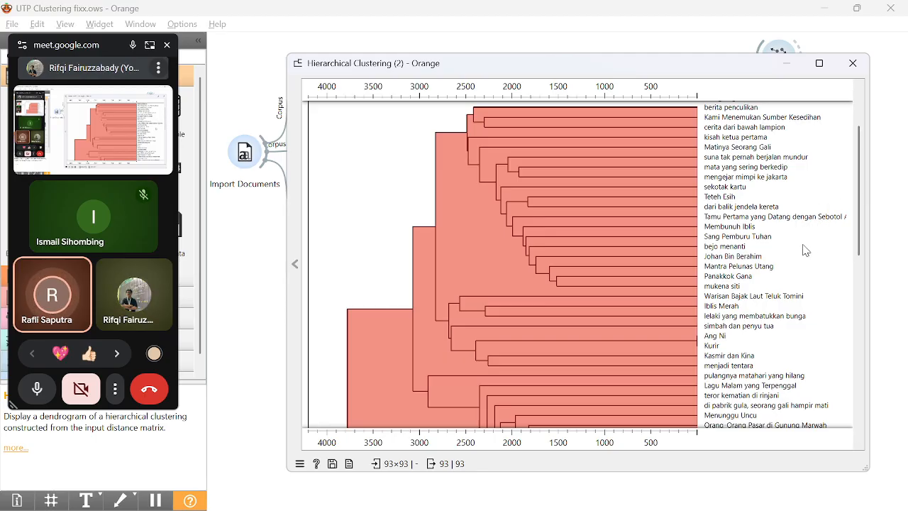
pyautogui.click(852, 66)
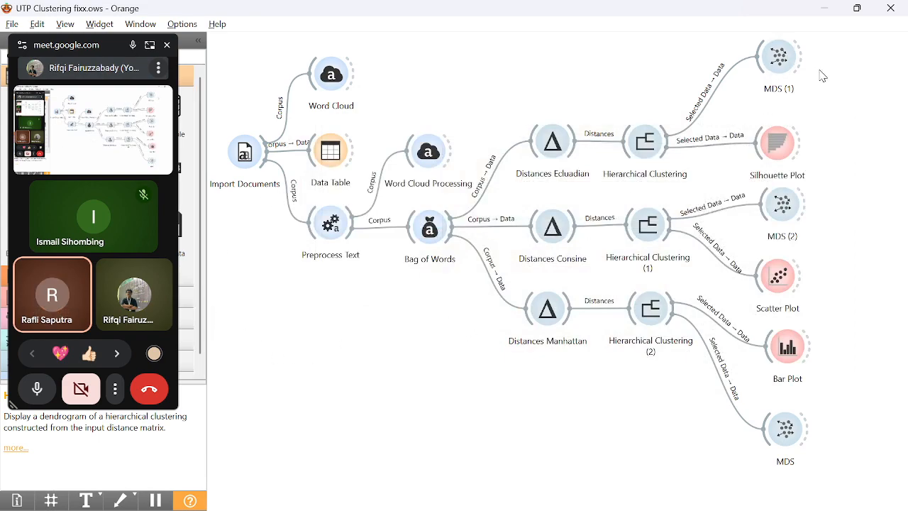
# Open the MDS (1) projection of the Euclidean clusters and maximize its window to view the labelled points.
pyautogui.moveTo(784, 64)
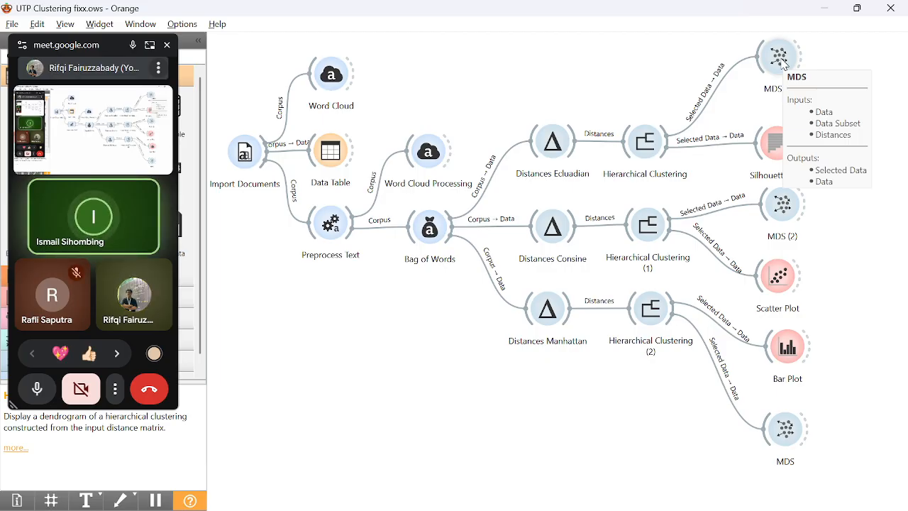
pyautogui.click(779, 63)
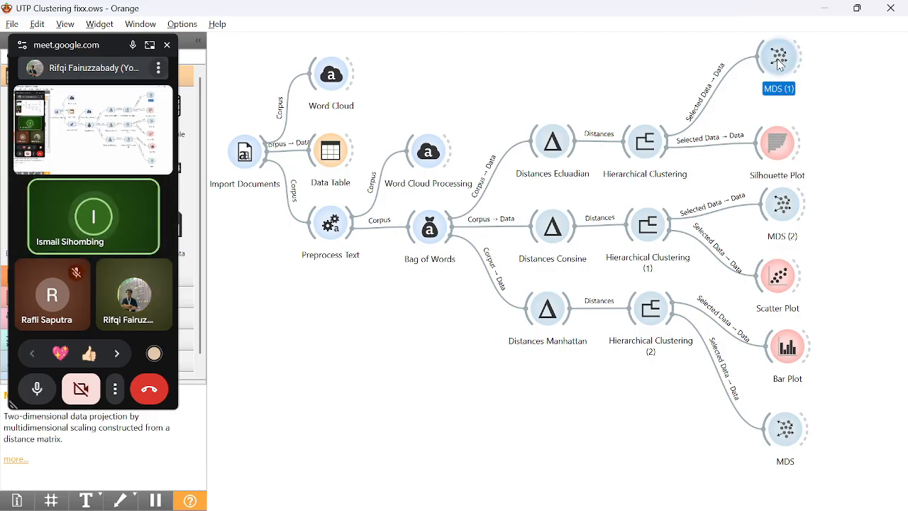
pyautogui.doubleClick(779, 63)
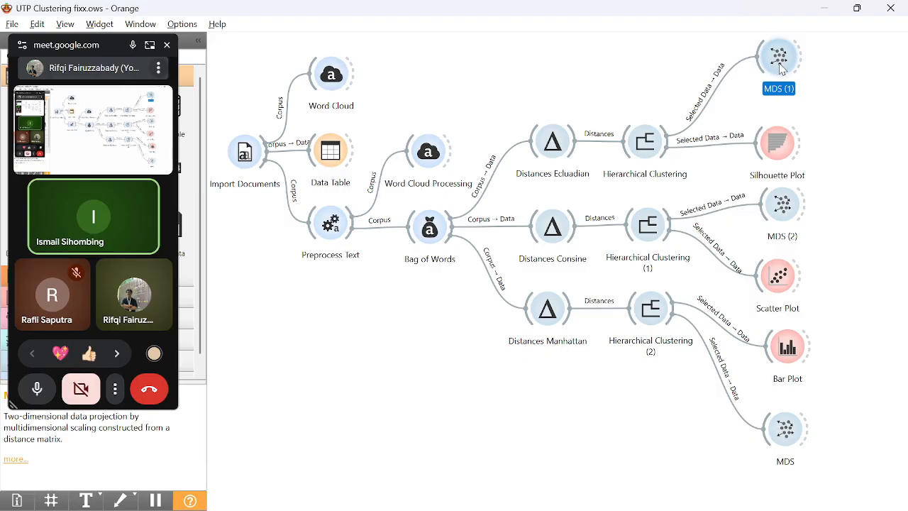
pyautogui.moveTo(448, 110); pyautogui.dragTo(434, 84)
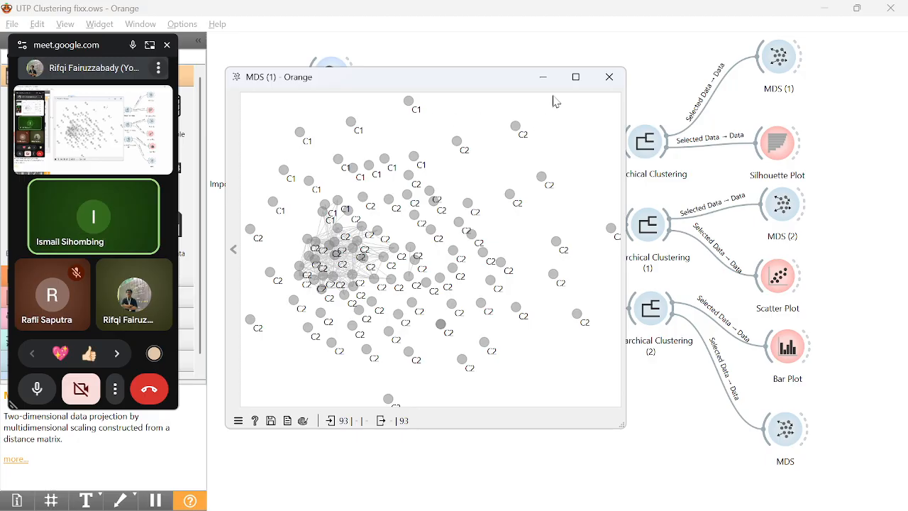
pyautogui.click(575, 76)
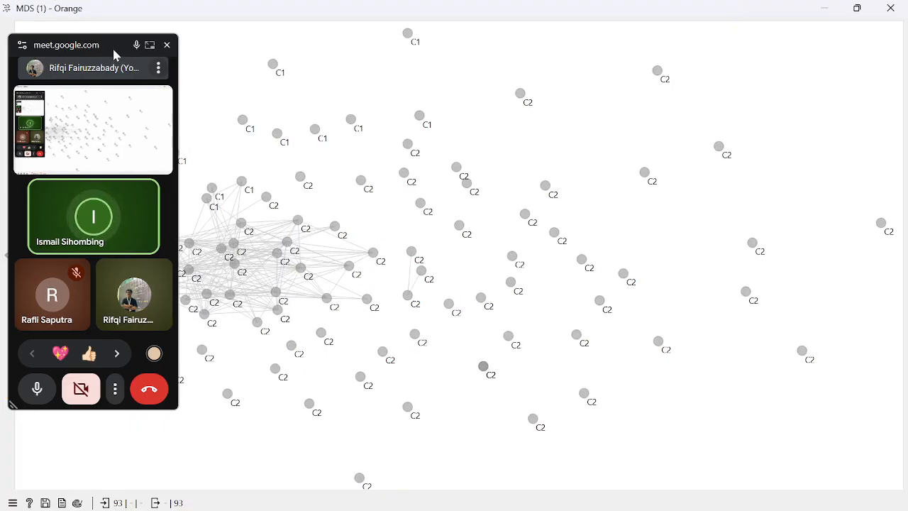
# Move the floating call window aside, restore the MDS (1) window to its smaller size, and close it.
pyautogui.moveTo(108, 43); pyautogui.dragTo(66, 44)
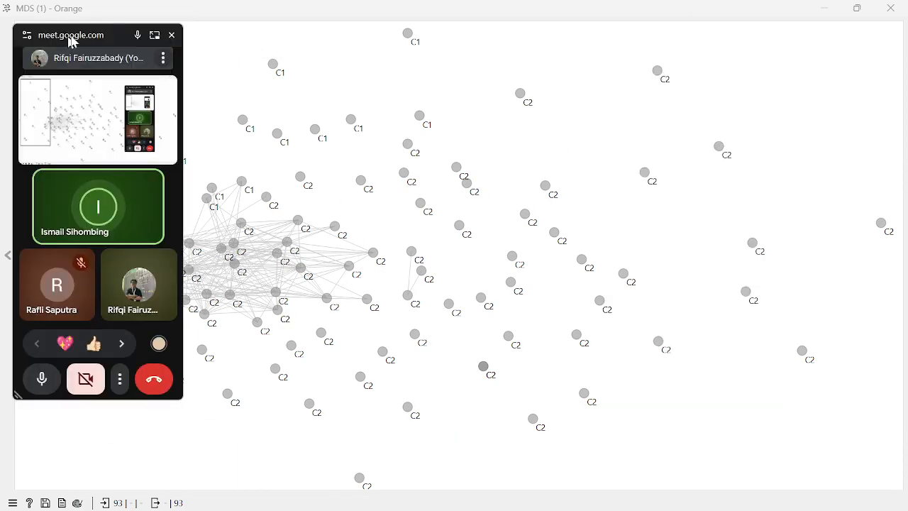
pyautogui.click(857, 7)
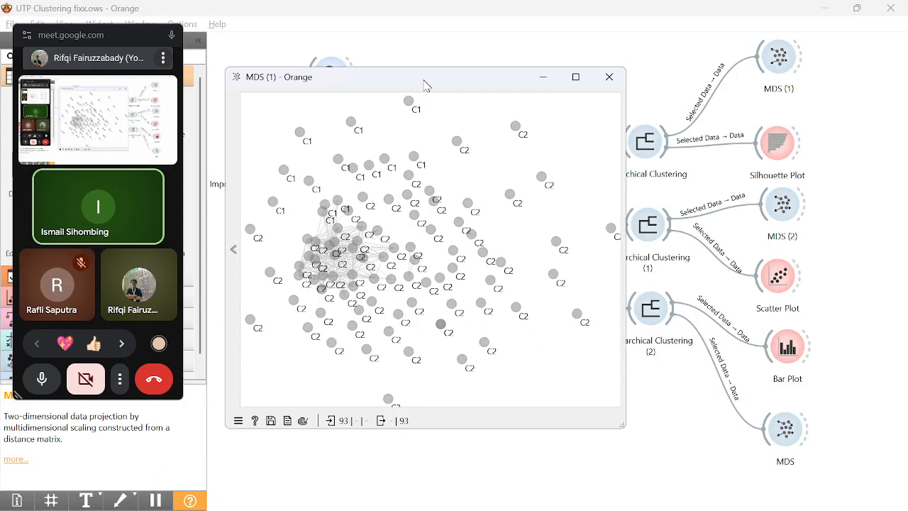
pyautogui.moveTo(424, 82); pyautogui.dragTo(594, 49)
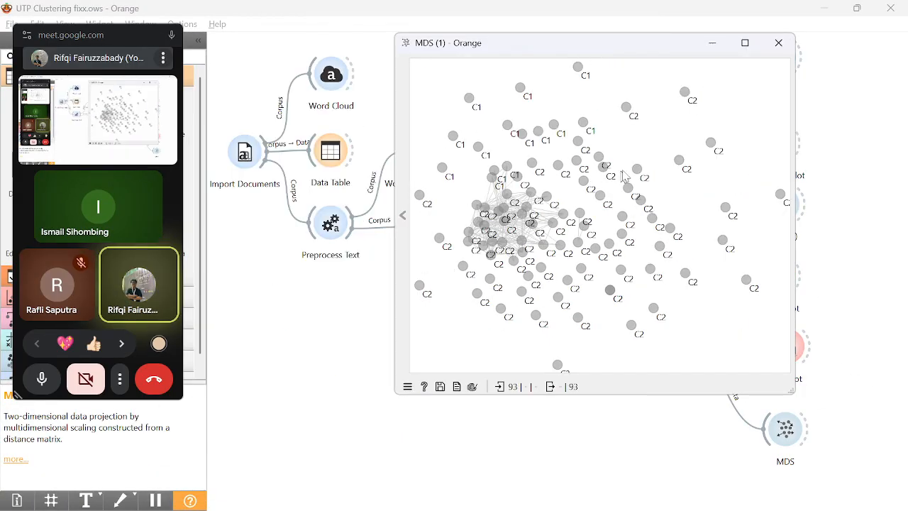
pyautogui.click(779, 44)
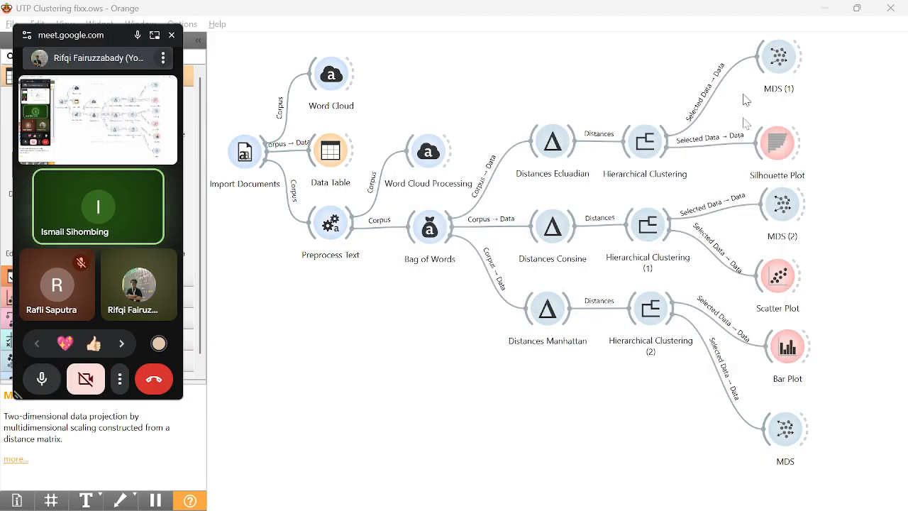
# Open the MDS (2) projection of the cosine clusters, view its C1 and C2 points in a maximized window, and close it.
pyautogui.doubleClick(784, 213)
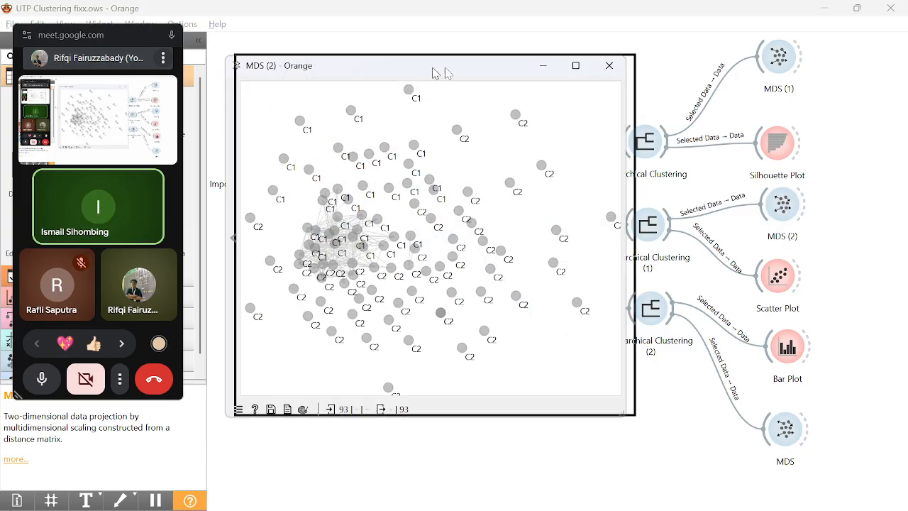
pyautogui.moveTo(435, 71); pyautogui.dragTo(497, 72)
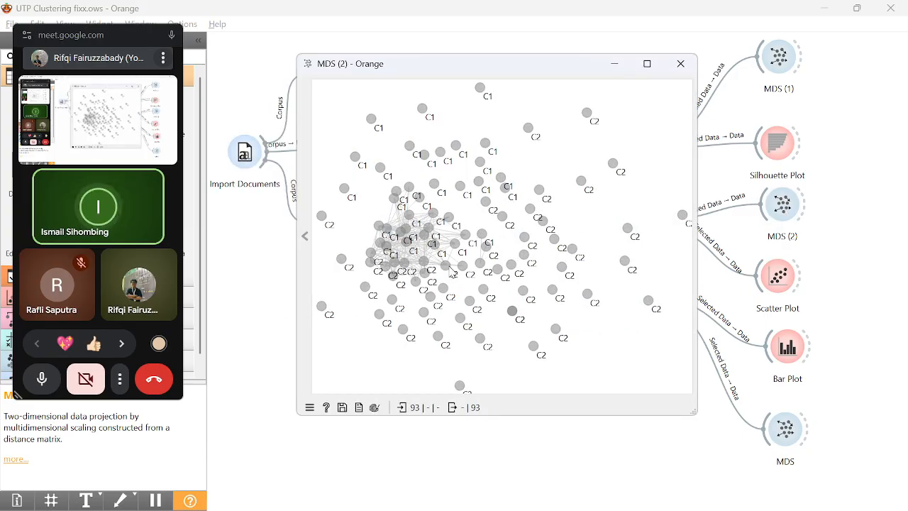
pyautogui.moveTo(458, 264)
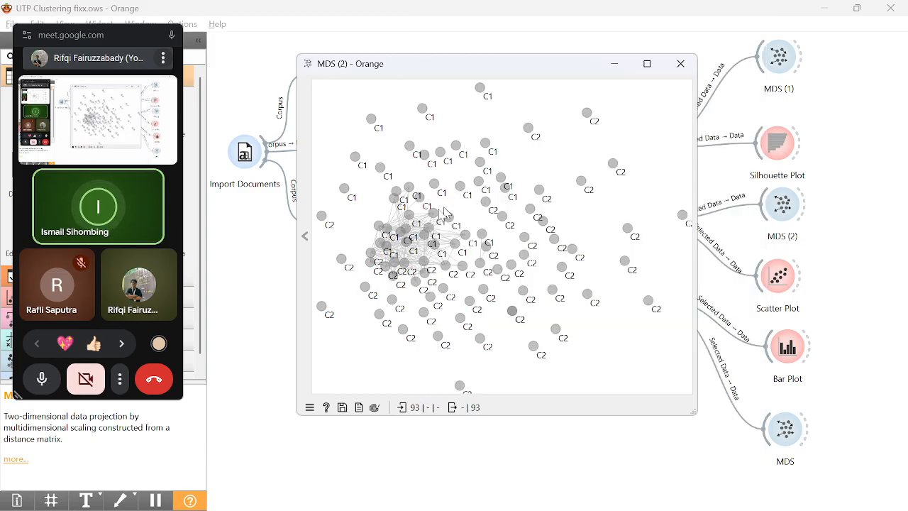
pyautogui.click(647, 65)
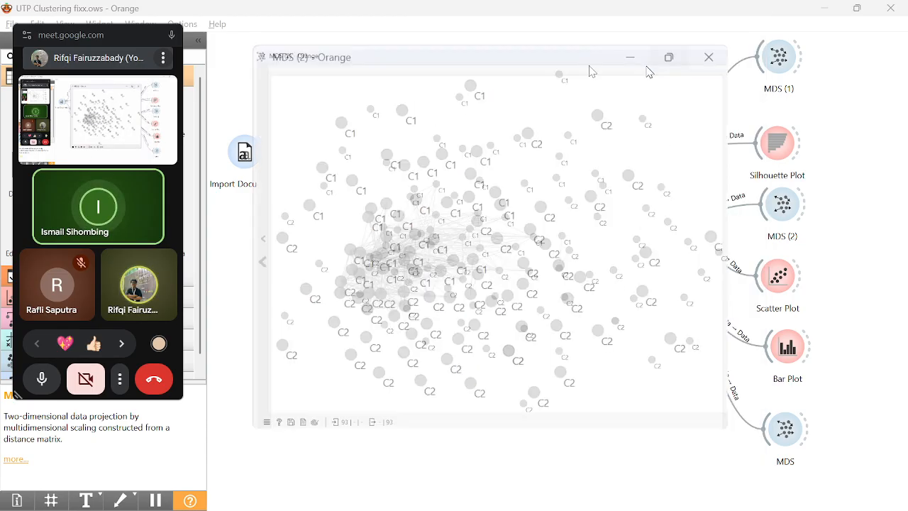
pyautogui.moveTo(113, 37); pyautogui.dragTo(705, 41)
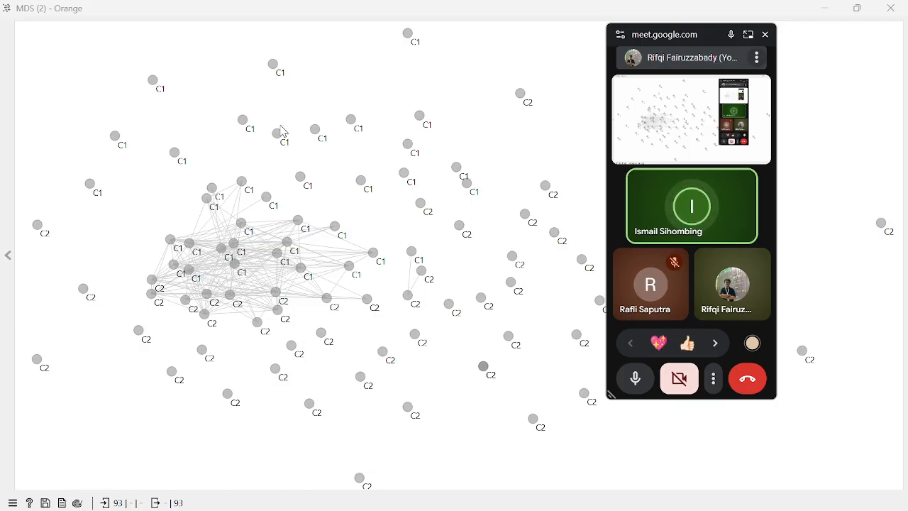
pyautogui.click(890, 9)
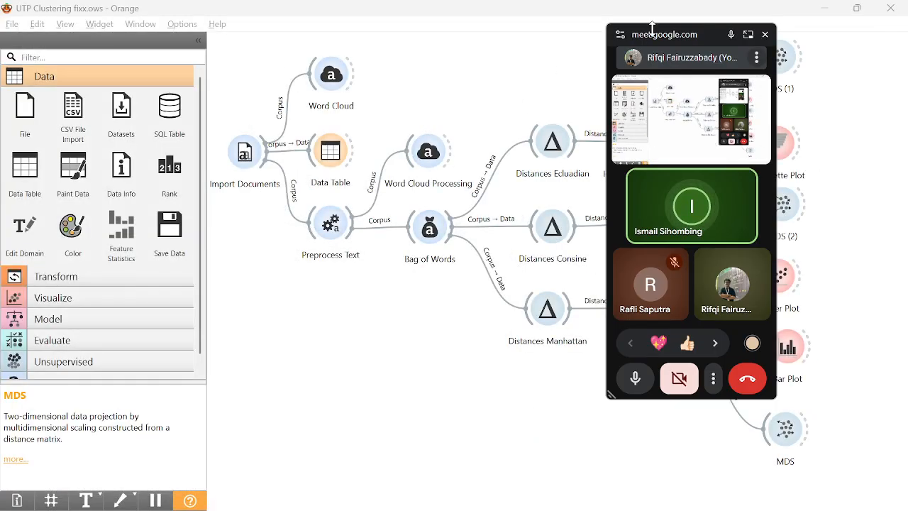
# Reopen MDS (2), move the floating call window off the dense point group to re-examine it, and close the projection.
pyautogui.moveTo(652, 30); pyautogui.dragTo(390, 40)
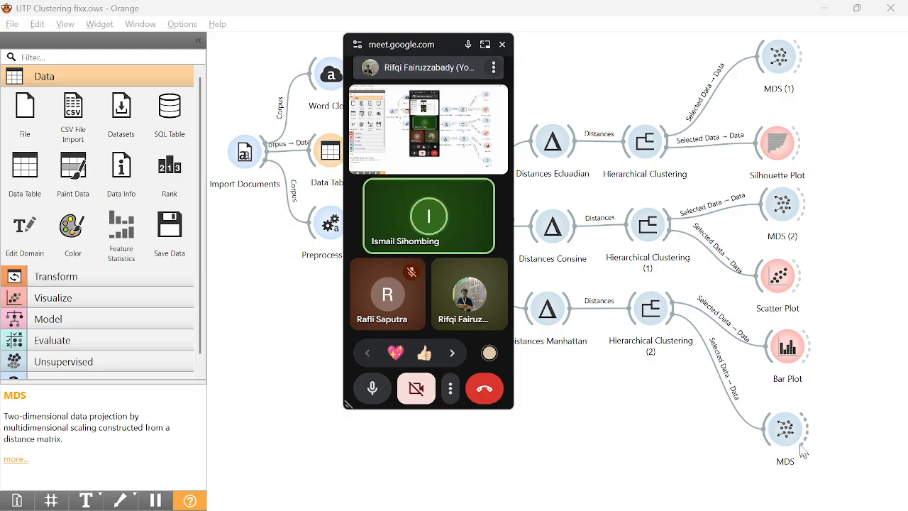
pyautogui.doubleClick(780, 218)
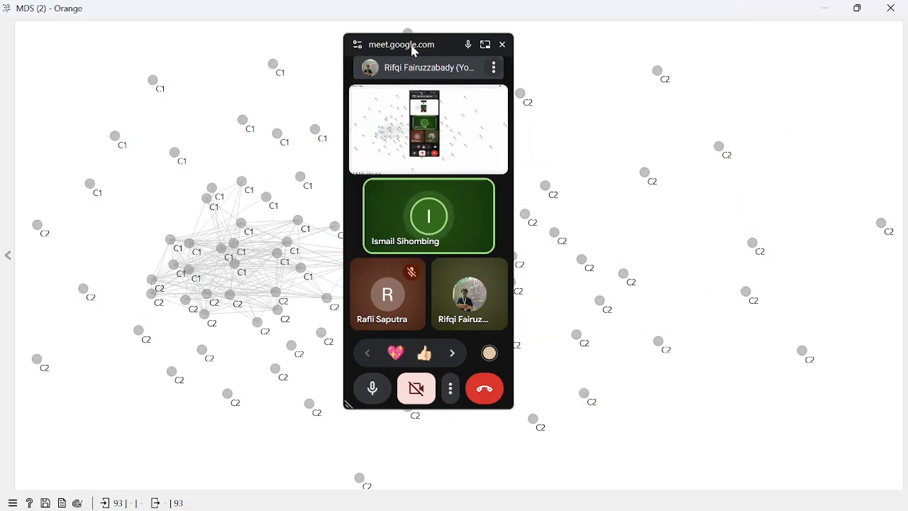
pyautogui.moveTo(411, 45); pyautogui.dragTo(702, 69)
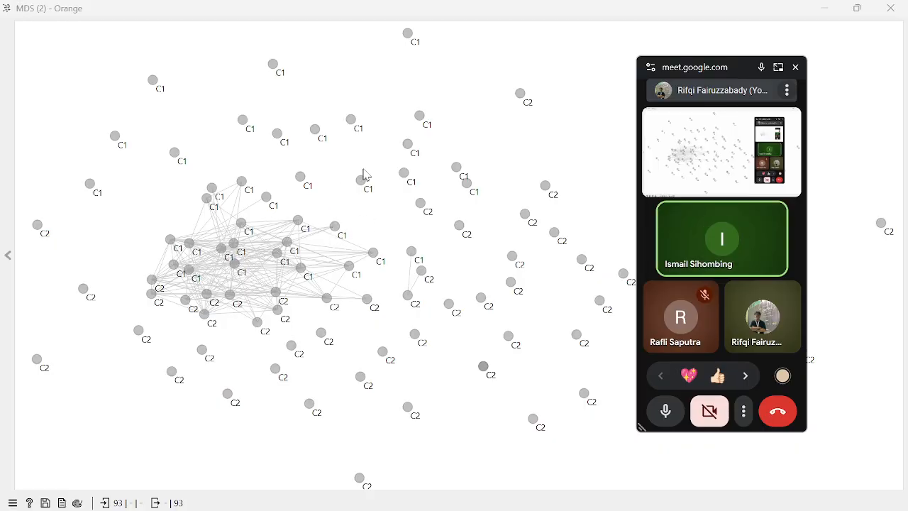
pyautogui.click(887, 7)
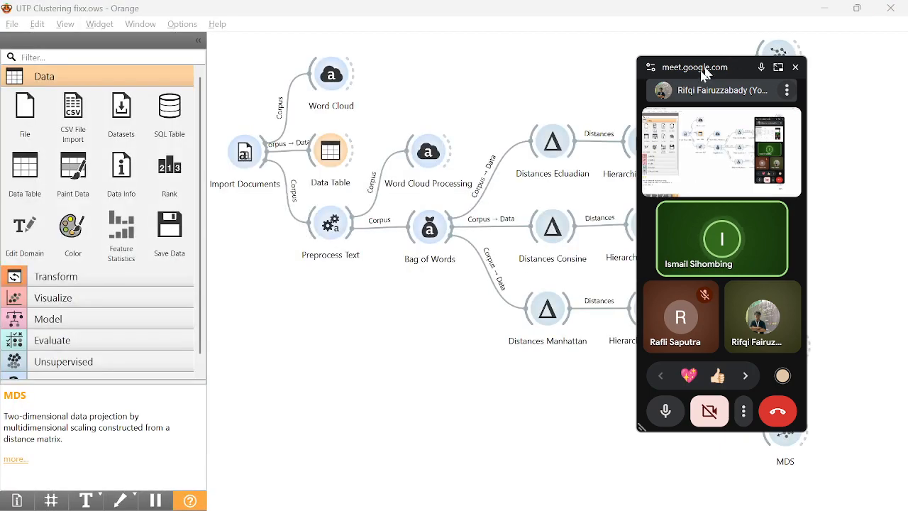
# Open the MDS projection of the Manhattan clusters and maximize its window, keeping the floating call window clear of the points.
pyautogui.moveTo(704, 66); pyautogui.dragTo(234, 92)
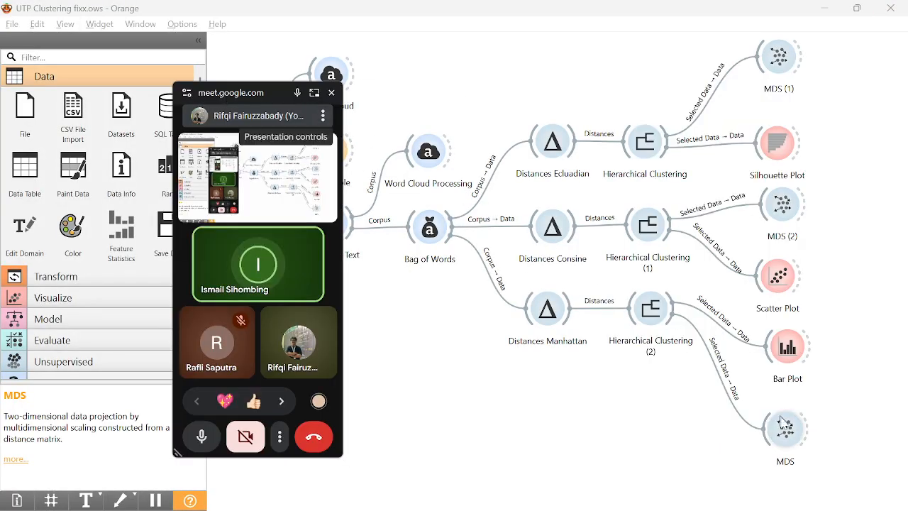
pyautogui.doubleClick(784, 425)
pyautogui.moveTo(411, 91); pyautogui.dragTo(649, 53)
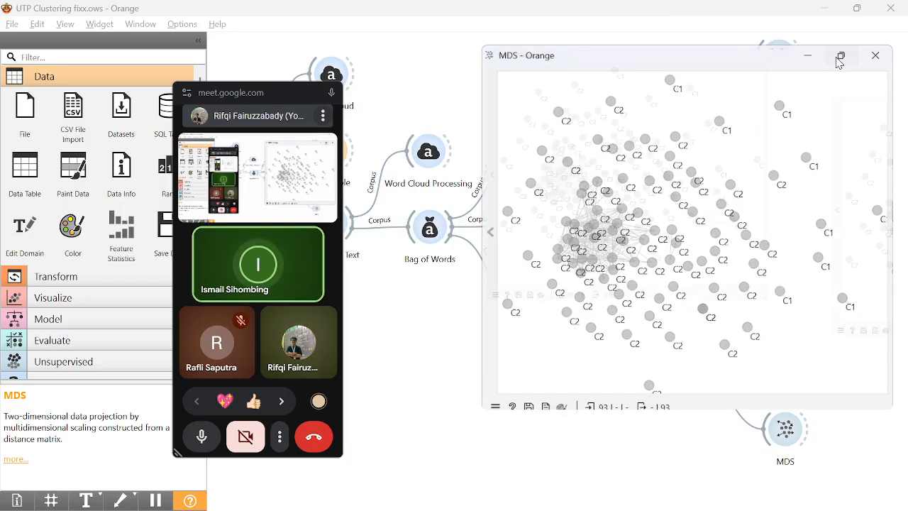
pyautogui.click(842, 57)
pyautogui.moveTo(830, 91); pyautogui.dragTo(830, 90)
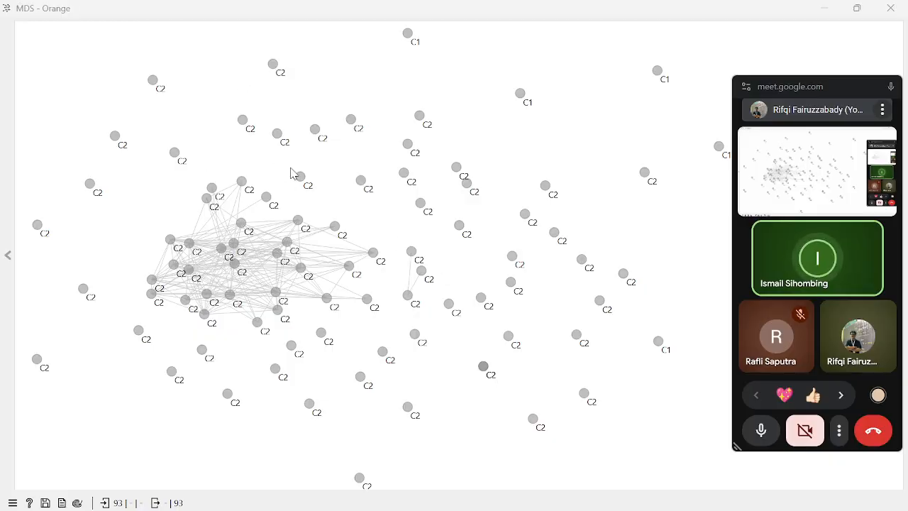
# Examine the connected C2 points and scattered C1 points in the Manhattan MDS projection, and close the window.
pyautogui.scroll(3, 284, 202)
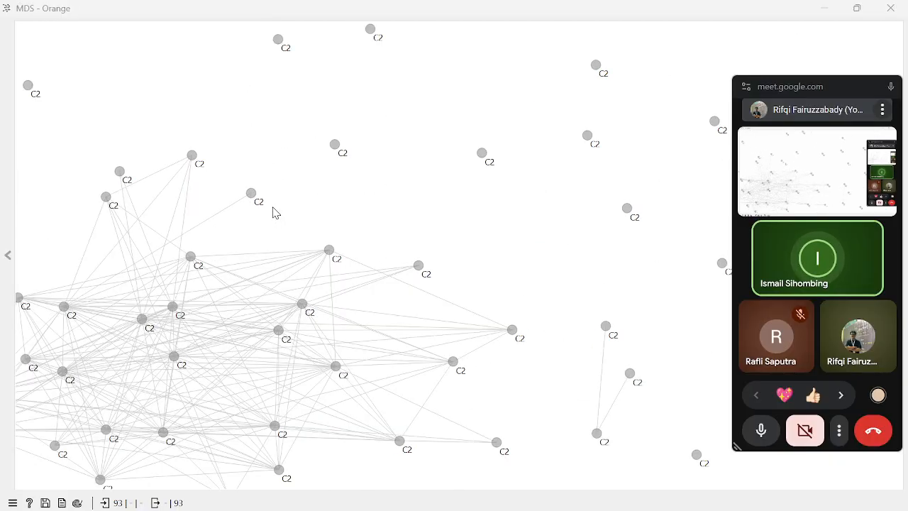
pyautogui.scroll(-2, 275, 212)
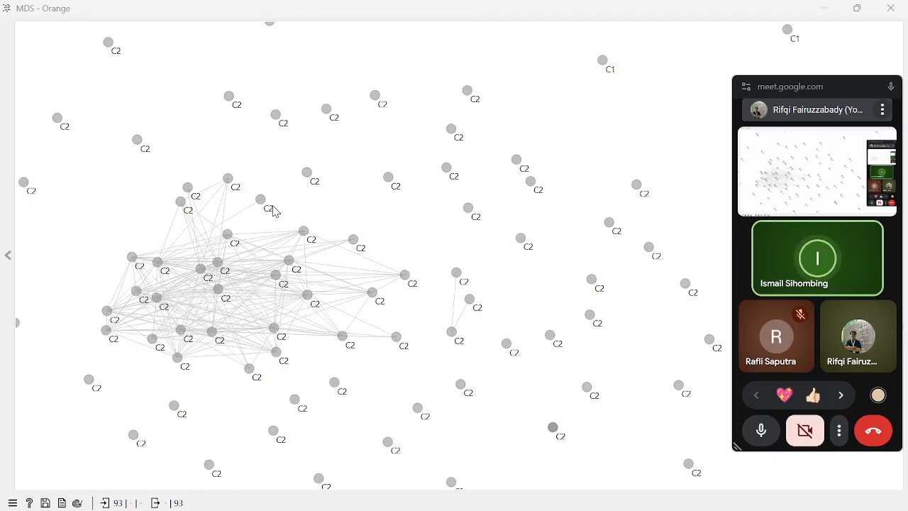
pyautogui.scroll(-1, 275, 211)
pyautogui.moveTo(364, 257); pyautogui.dragTo(389, 150)
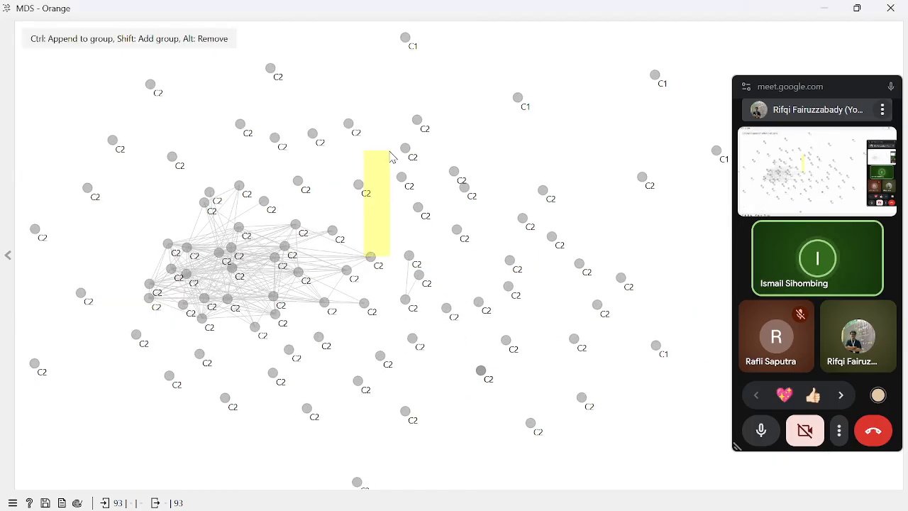
pyautogui.click(496, 135)
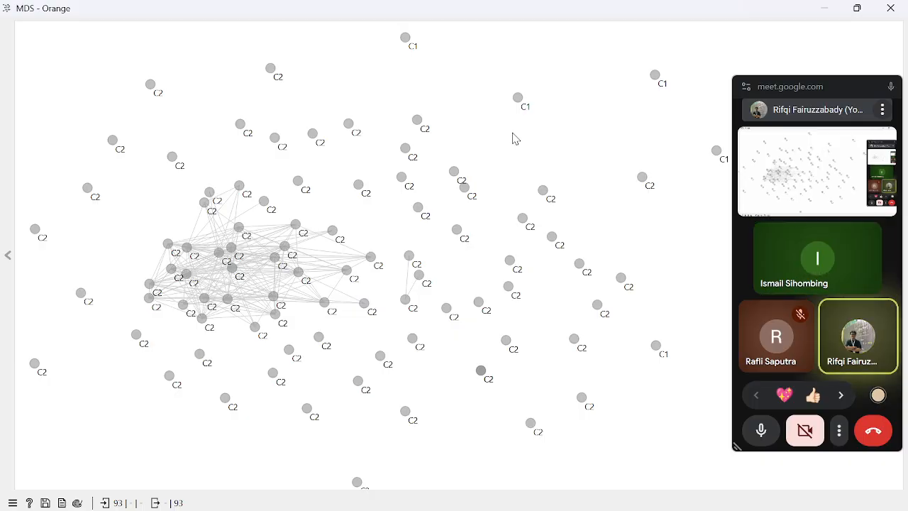
pyautogui.click(890, 8)
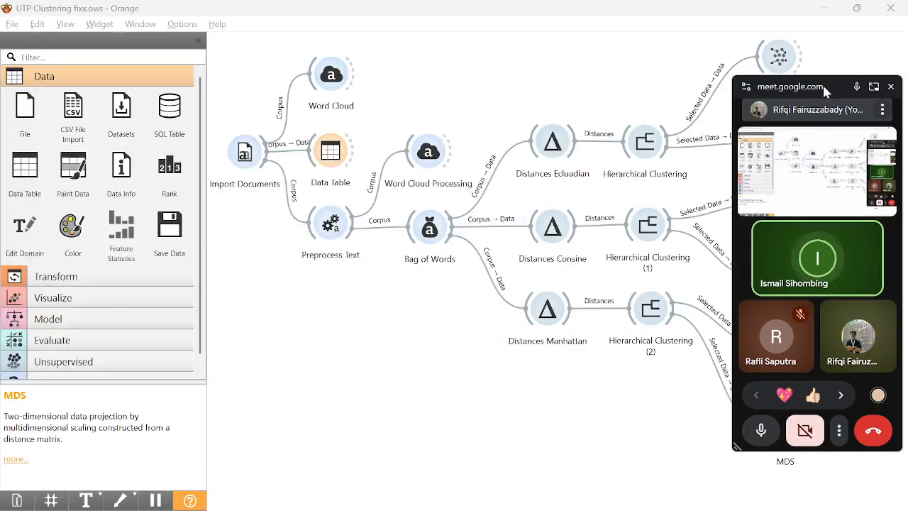
# Open the Silhouette Plot of the Euclidean clusters, widen its window to inspect the C1 bars, and close it.
pyautogui.moveTo(822, 83); pyautogui.dragTo(187, 100)
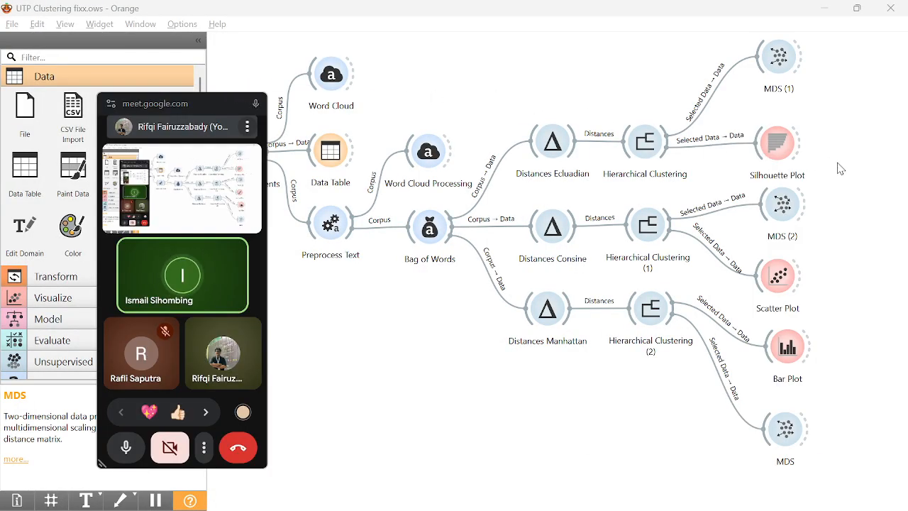
pyautogui.doubleClick(782, 151)
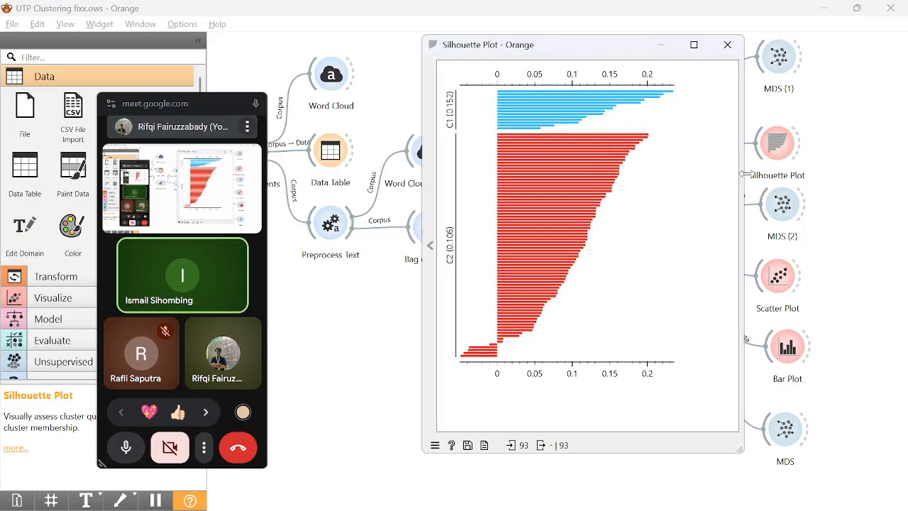
pyautogui.moveTo(745, 174); pyautogui.dragTo(868, 174)
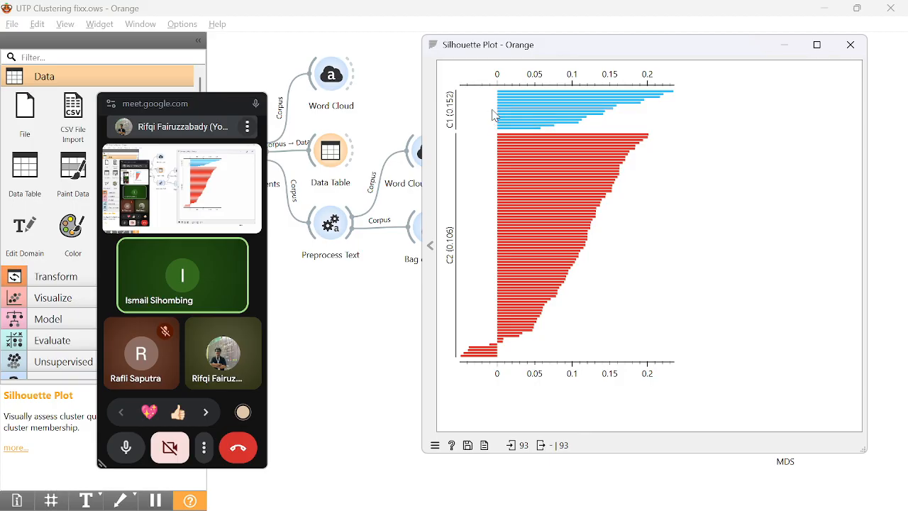
pyautogui.moveTo(507, 114)
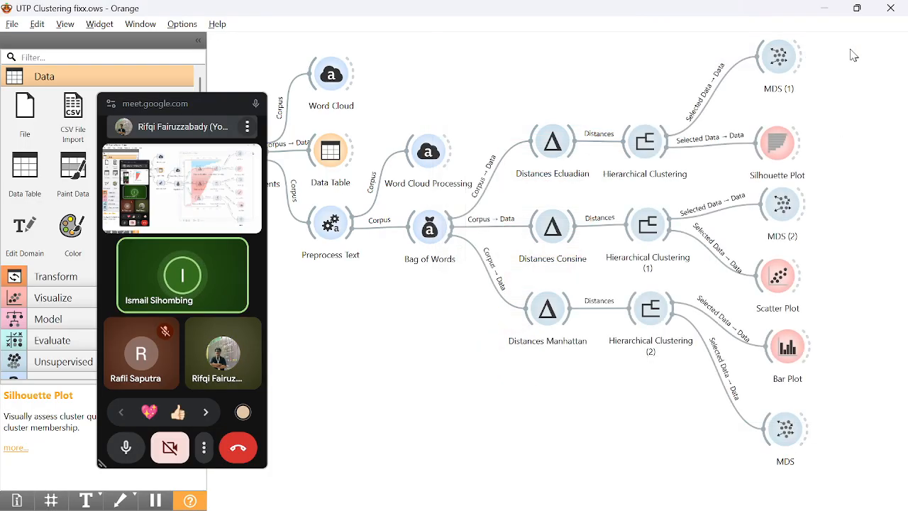
pyautogui.click(850, 45)
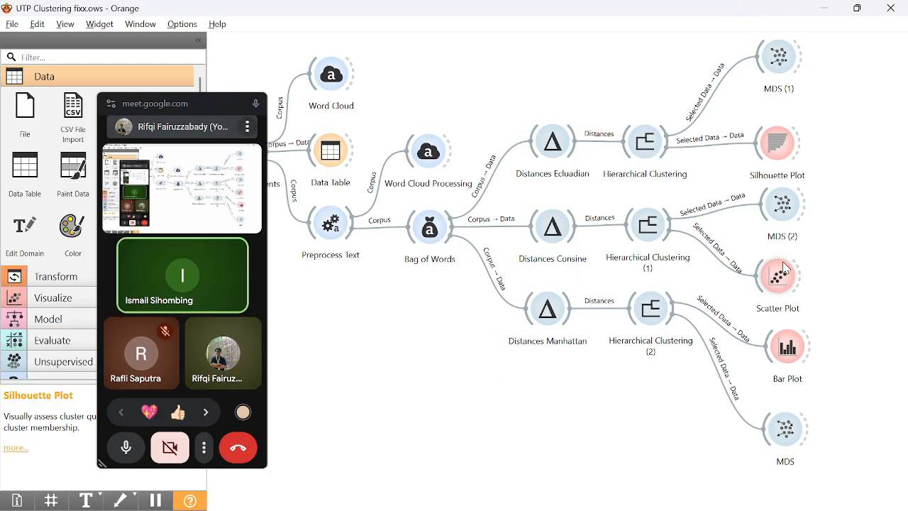
# Reopen the Silhouette Plot, examine the C2 bars that fall below zero, and close the window.
pyautogui.doubleClick(778, 152)
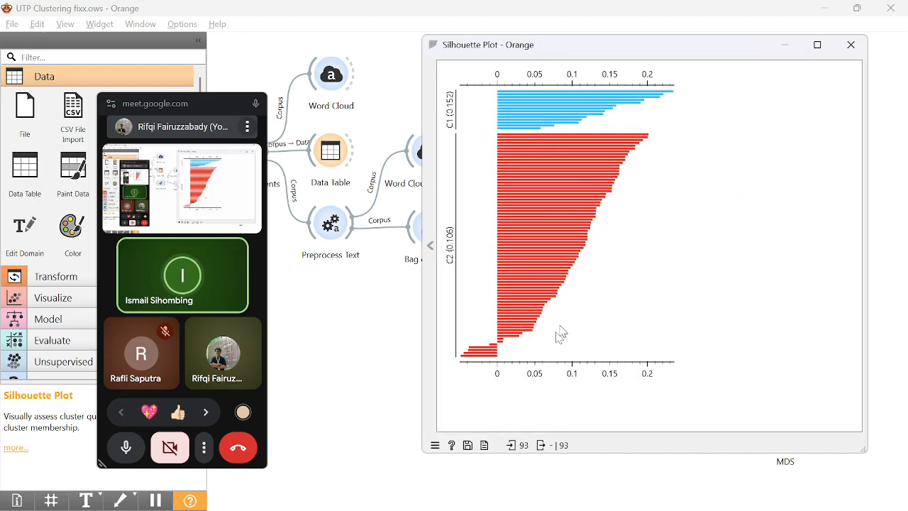
pyautogui.moveTo(493, 350)
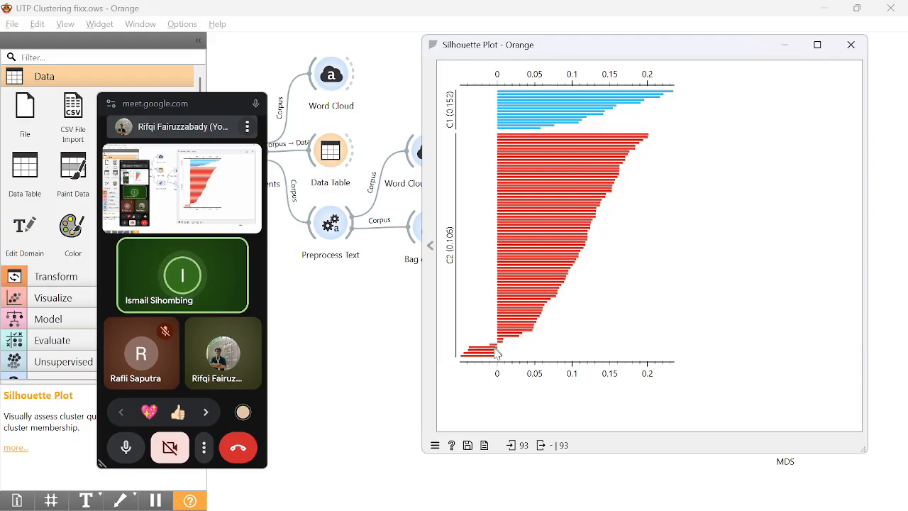
pyautogui.click(851, 45)
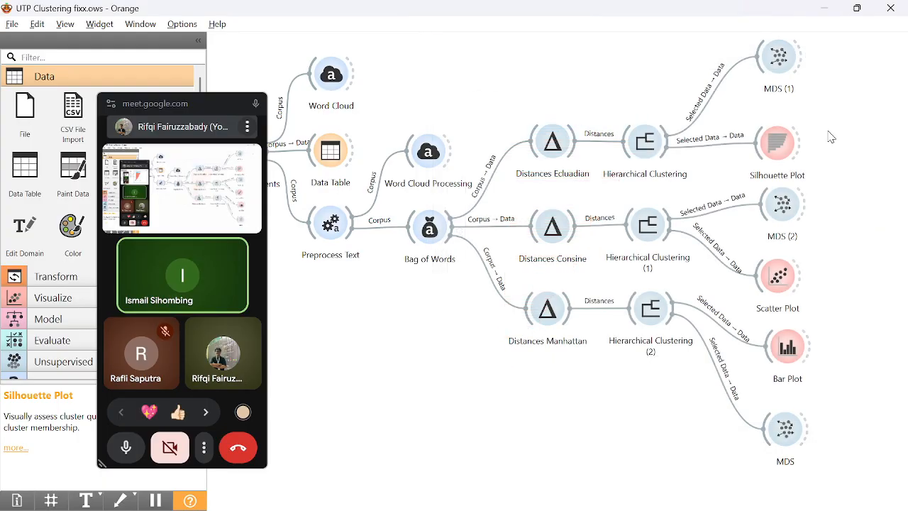
# Open the Scatter Plot of the cosine clusters, view the C1 and C2 points in a maximized window, and close it.
pyautogui.doubleClick(787, 273)
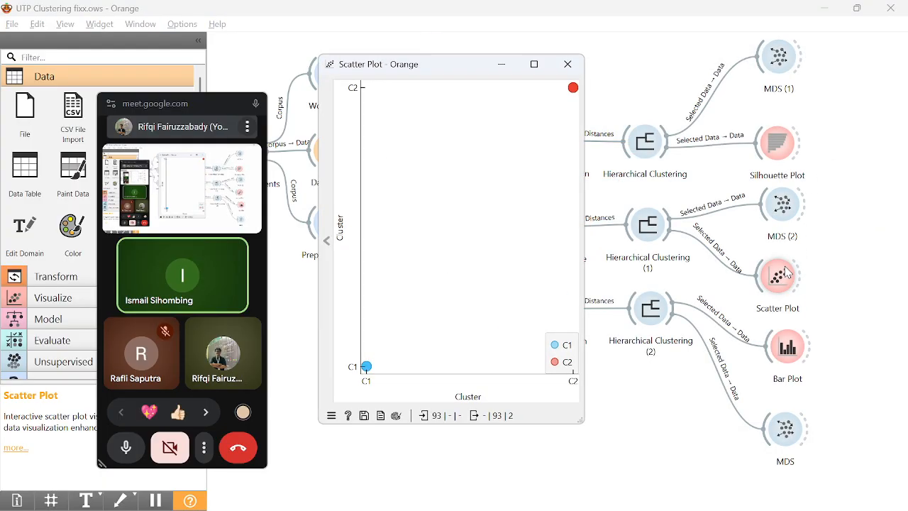
pyautogui.click(533, 64)
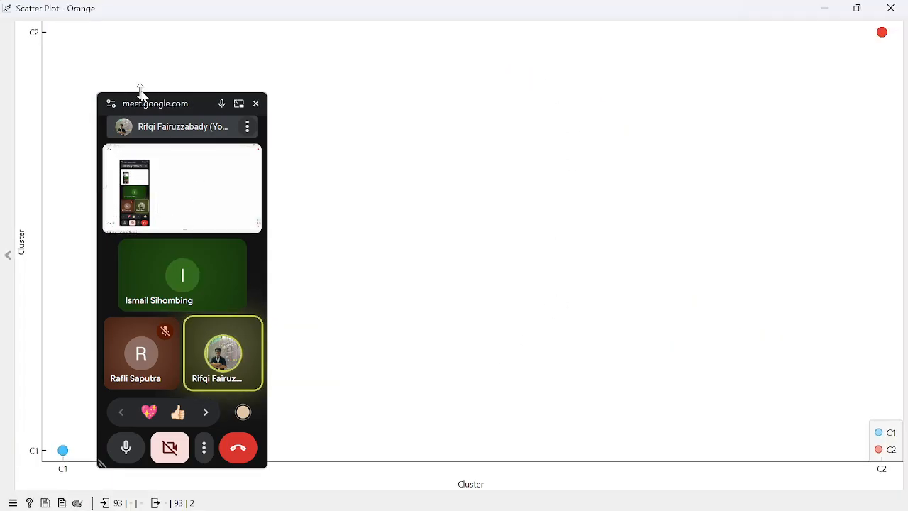
pyautogui.moveTo(166, 102); pyautogui.dragTo(445, 59)
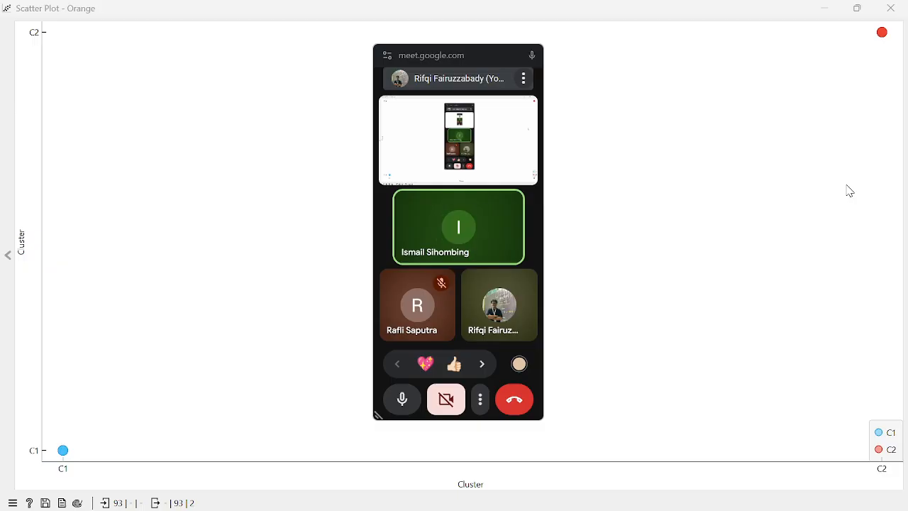
pyautogui.click(891, 8)
# Open the Bar Plot of the Manhattan clusters in a maximized window and shrink the floating meeting window to uncover the bars.
pyautogui.click(793, 347)
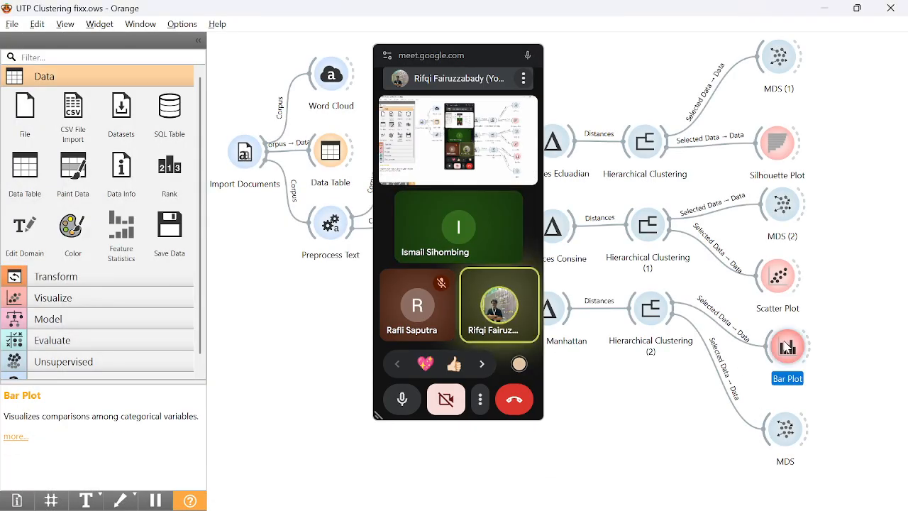
pyautogui.doubleClick(793, 348)
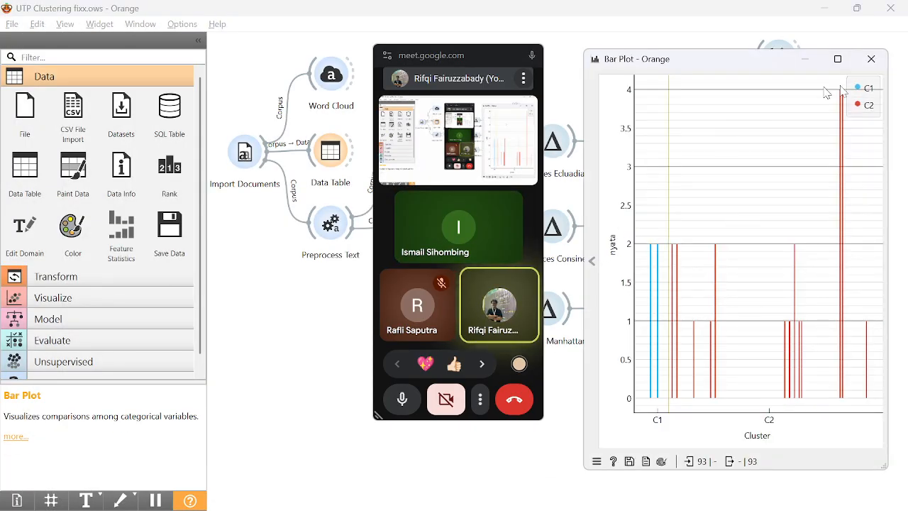
pyautogui.click(849, 62)
pyautogui.moveTo(444, 64); pyautogui.dragTo(468, 44)
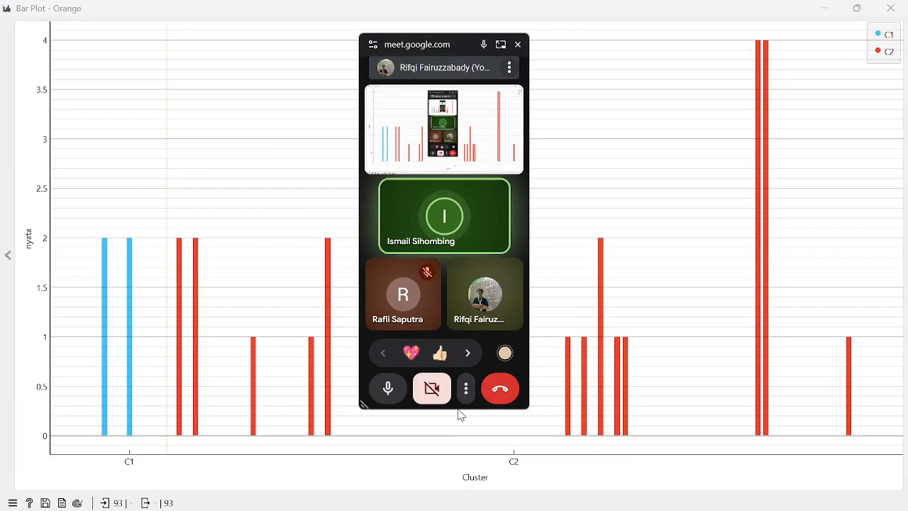
pyautogui.moveTo(456, 408); pyautogui.dragTo(447, 185)
pyautogui.moveTo(444, 44); pyautogui.dragTo(464, 34)
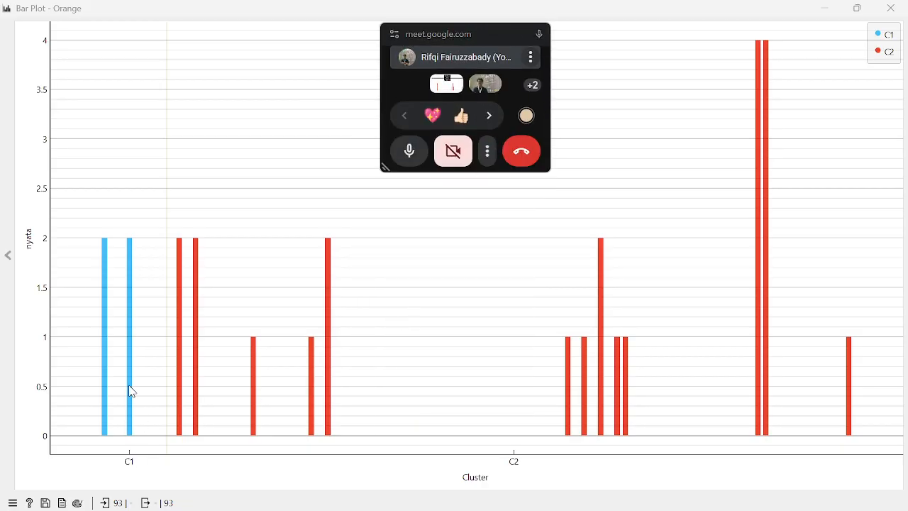
# Examine the C1 and C2 bars for the word "nyata" and their document details, and close the Bar Plot.
pyautogui.click(123, 215)
pyautogui.moveTo(131, 256)
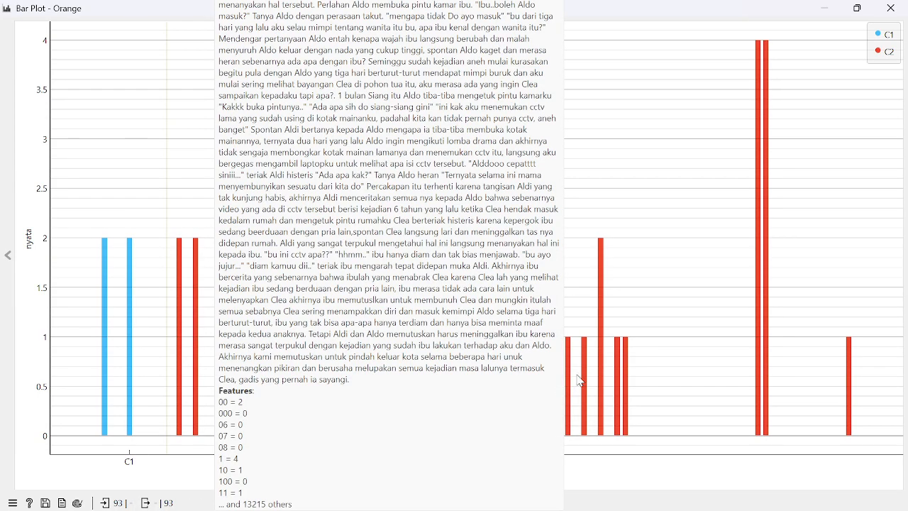
pyautogui.moveTo(612, 336)
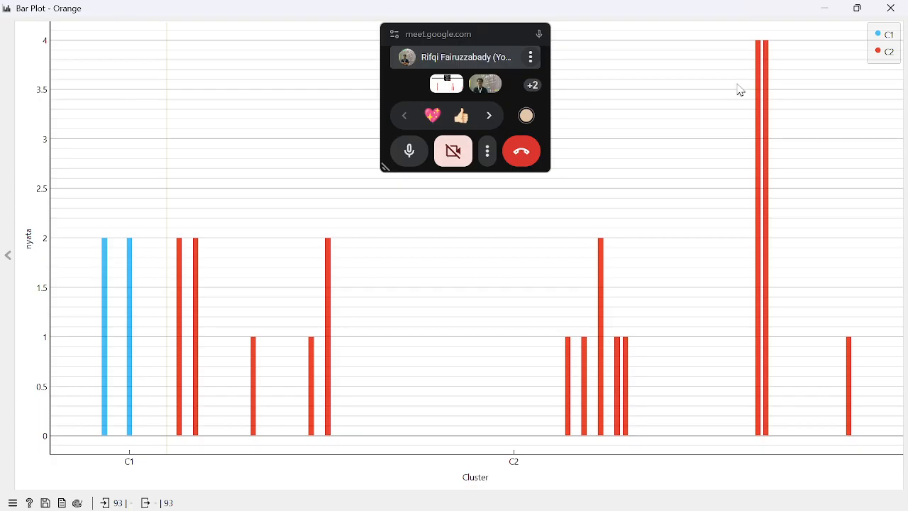
pyautogui.scroll(2, 588, 214)
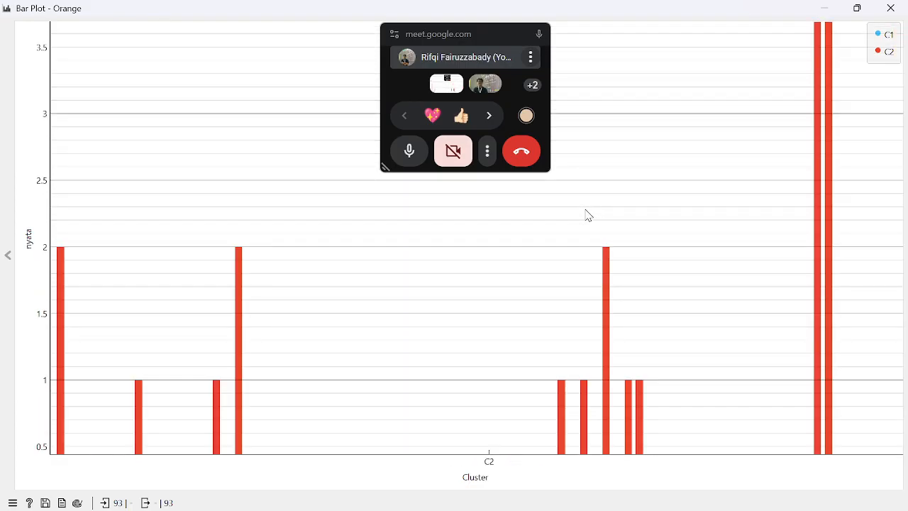
pyautogui.scroll(-4, 588, 214)
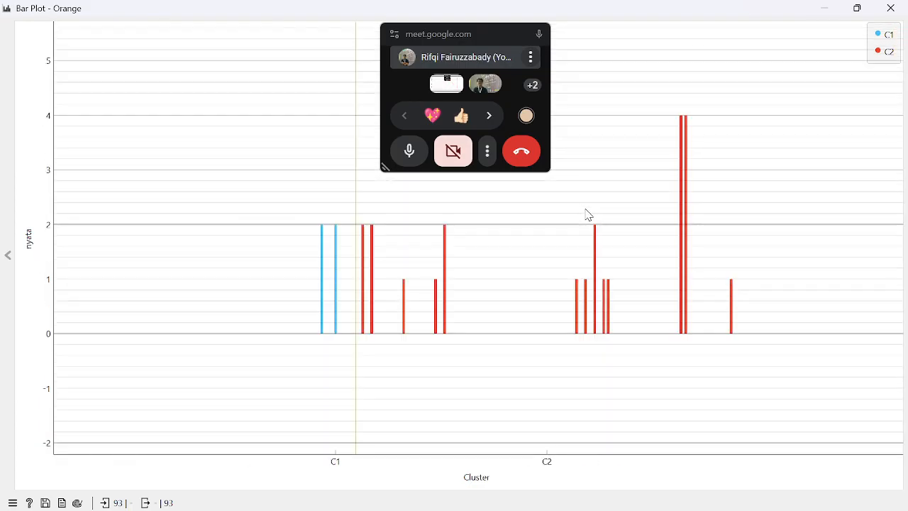
pyautogui.click(890, 8)
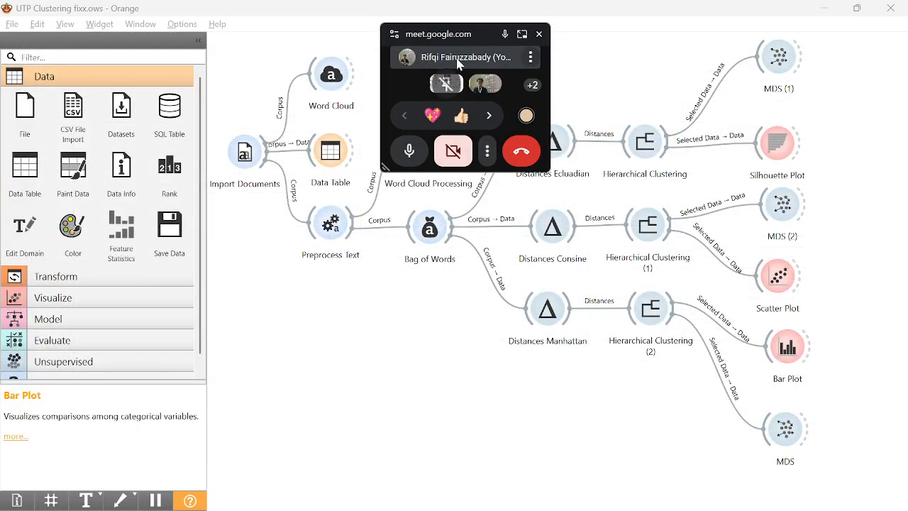
# Move the floating meeting window clear of the workflow, reopen the Silhouette Plot to review the C1 and C2 bars, and close it.
pyautogui.moveTo(458, 36); pyautogui.dragTo(358, 348)
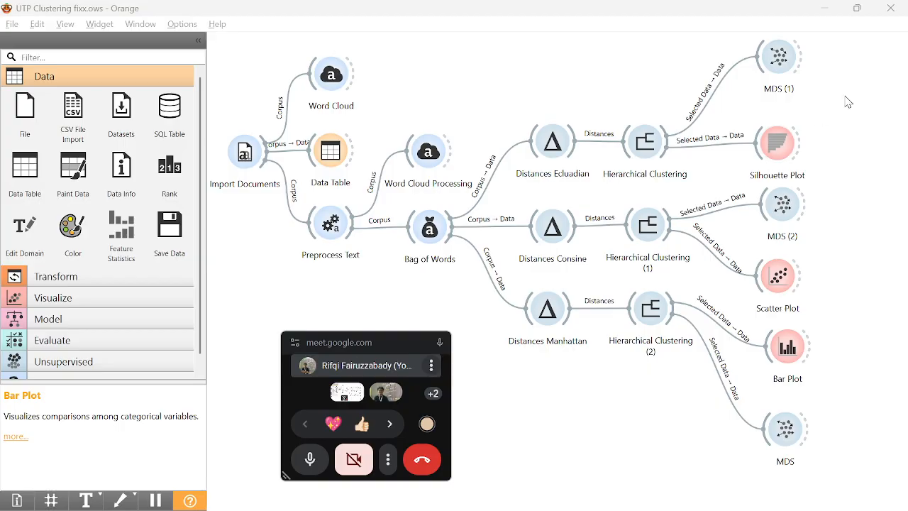
pyautogui.click(778, 147)
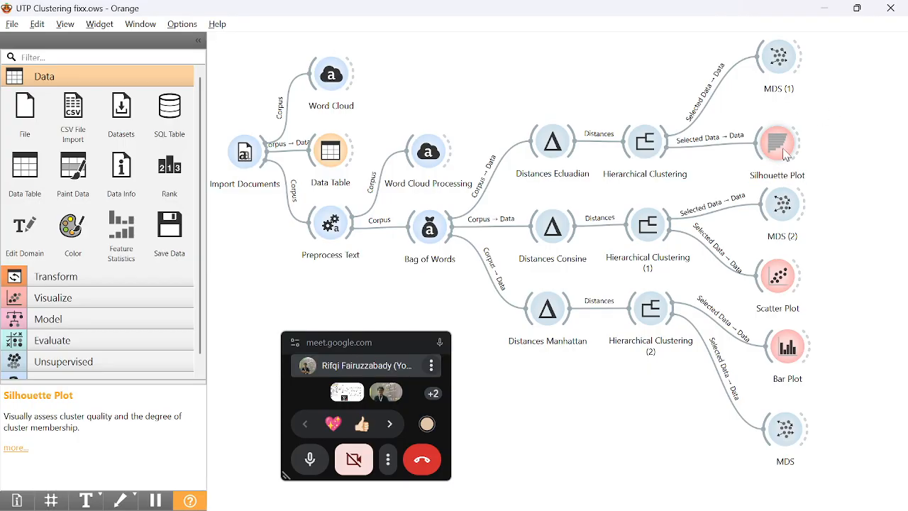
pyautogui.click(782, 145)
pyautogui.doubleClick(782, 145)
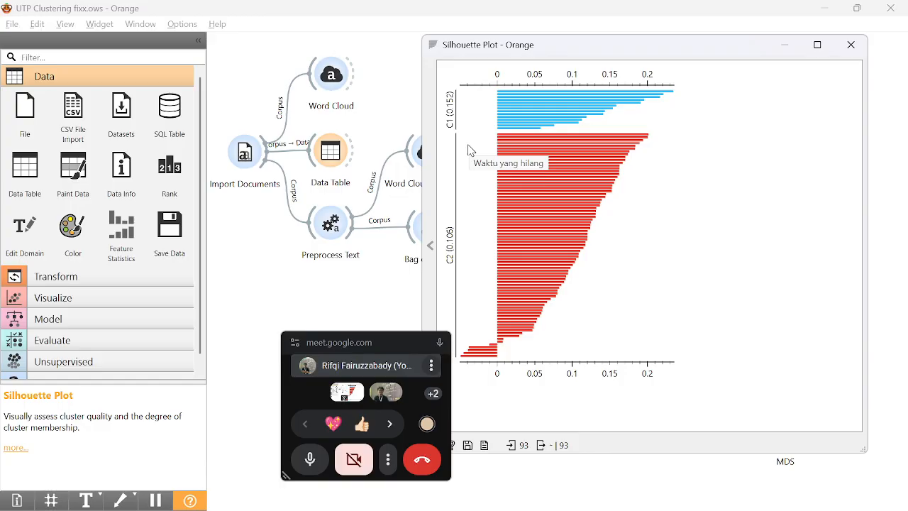
pyautogui.click(851, 46)
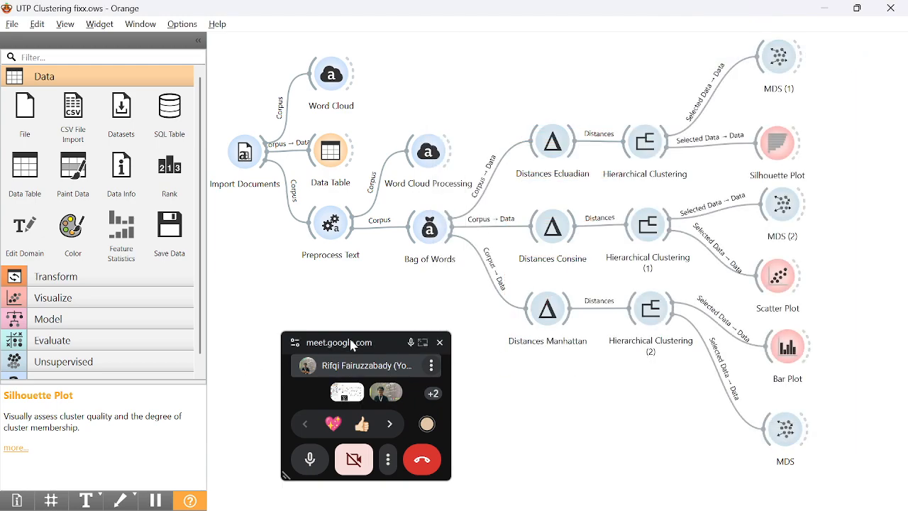
pyautogui.moveTo(358, 346); pyautogui.dragTo(327, 279)
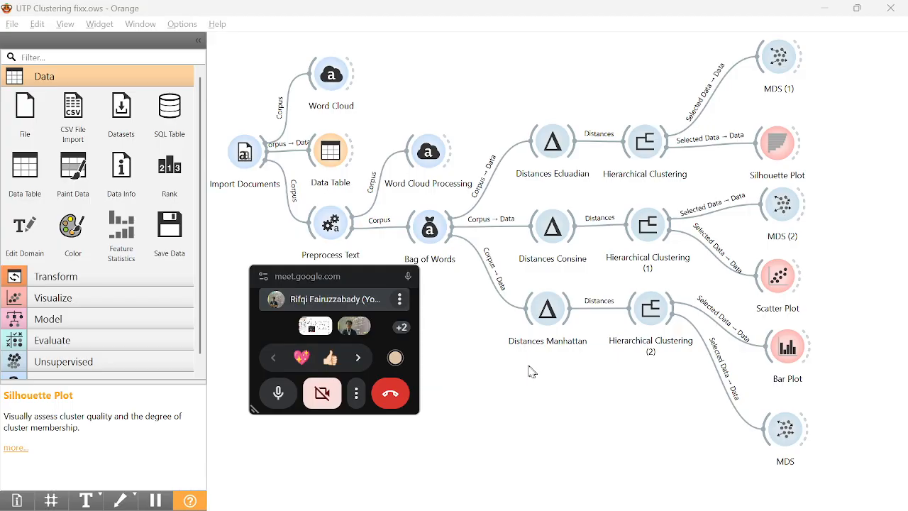
pyautogui.hotkey('alt', 'Tab')
pyautogui.press('Tab')
pyautogui.press('Tab')
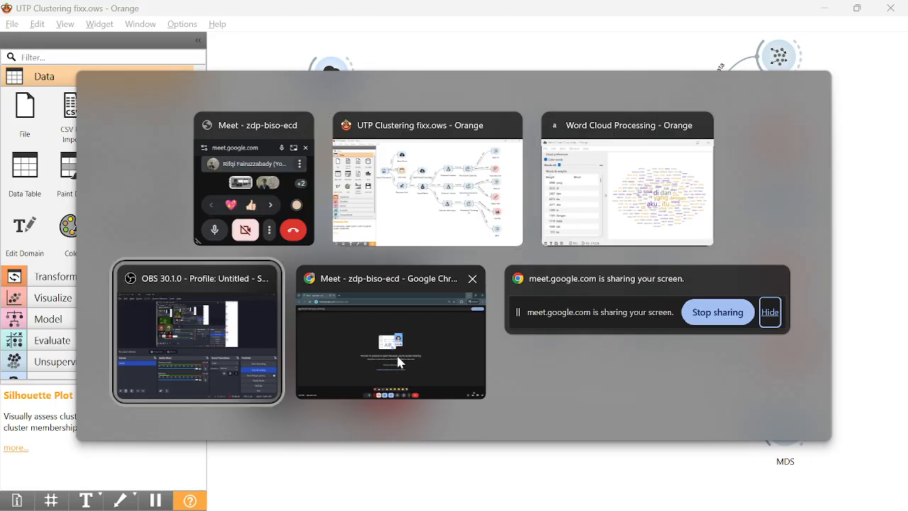